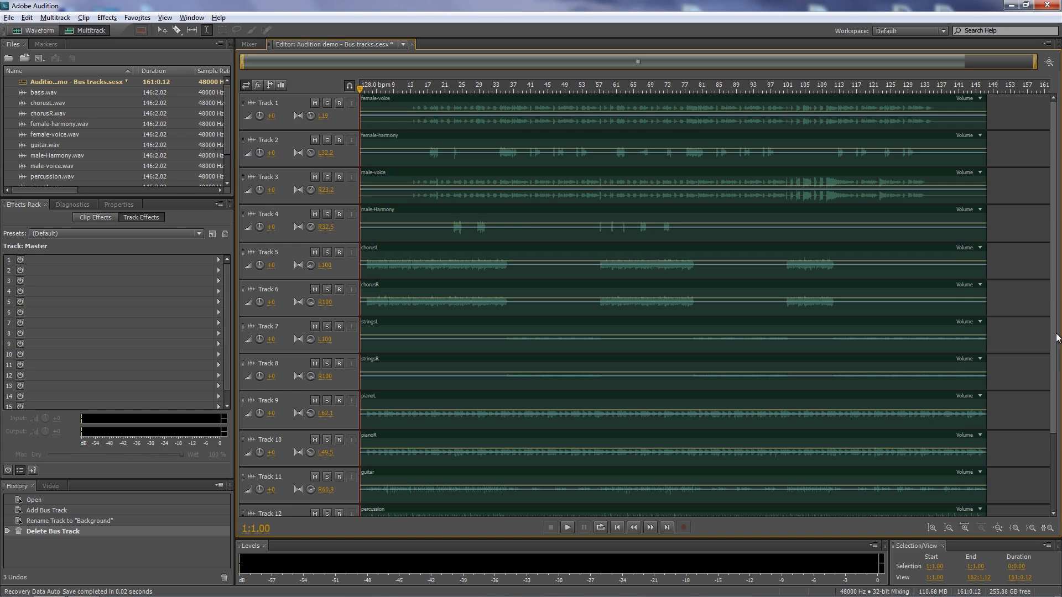
# Add a stereo bus track above the Master track in the multitrack session
pyautogui.scroll(-3, 640, 455)
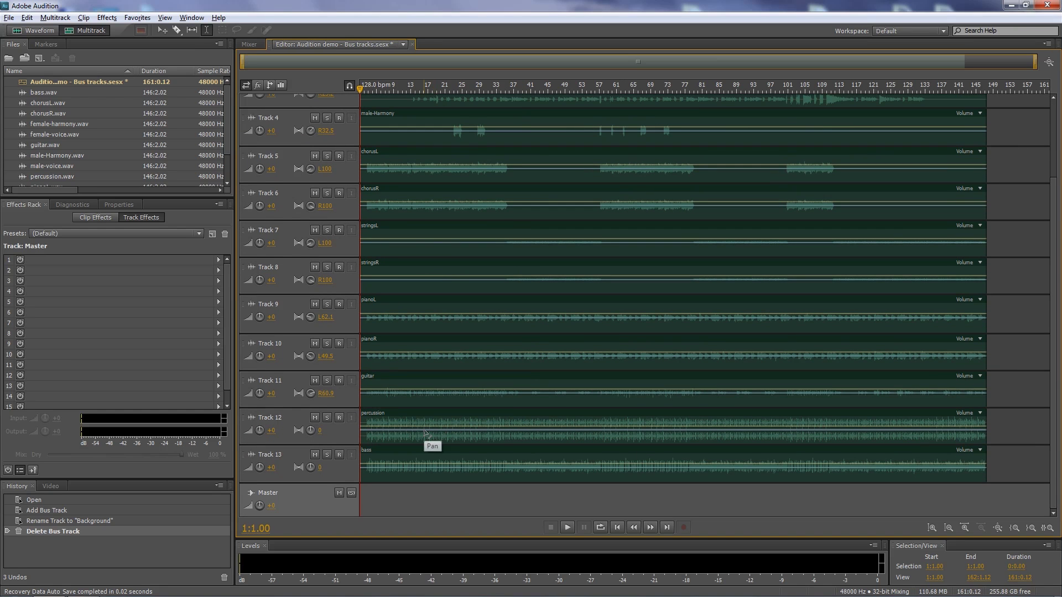
pyautogui.moveTo(1055, 481); pyautogui.dragTo(1056, 388)
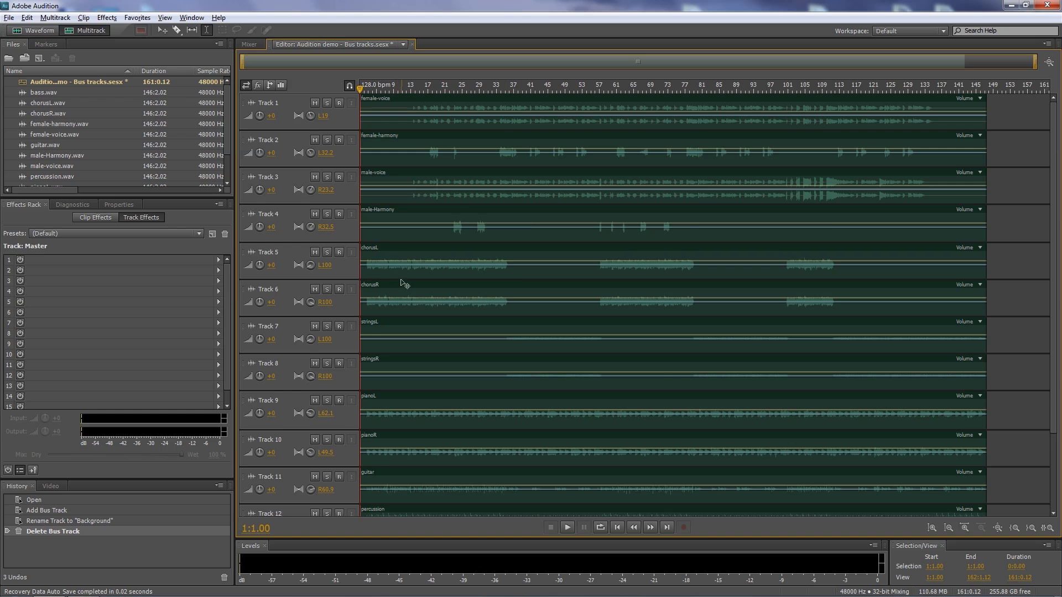
pyautogui.scroll(-1, 453, 354)
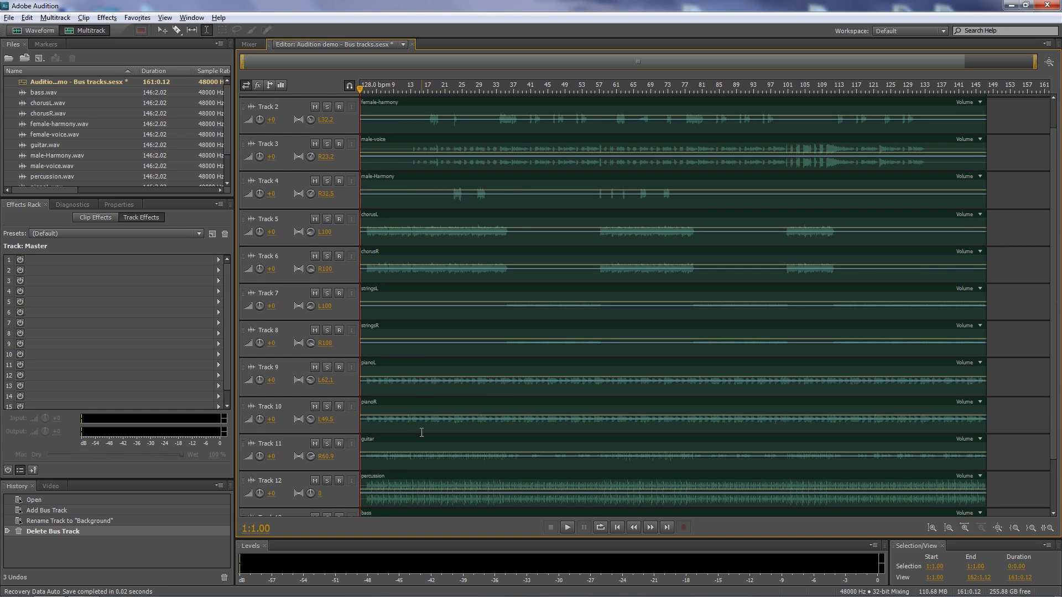
pyautogui.scroll(-2, 464, 425)
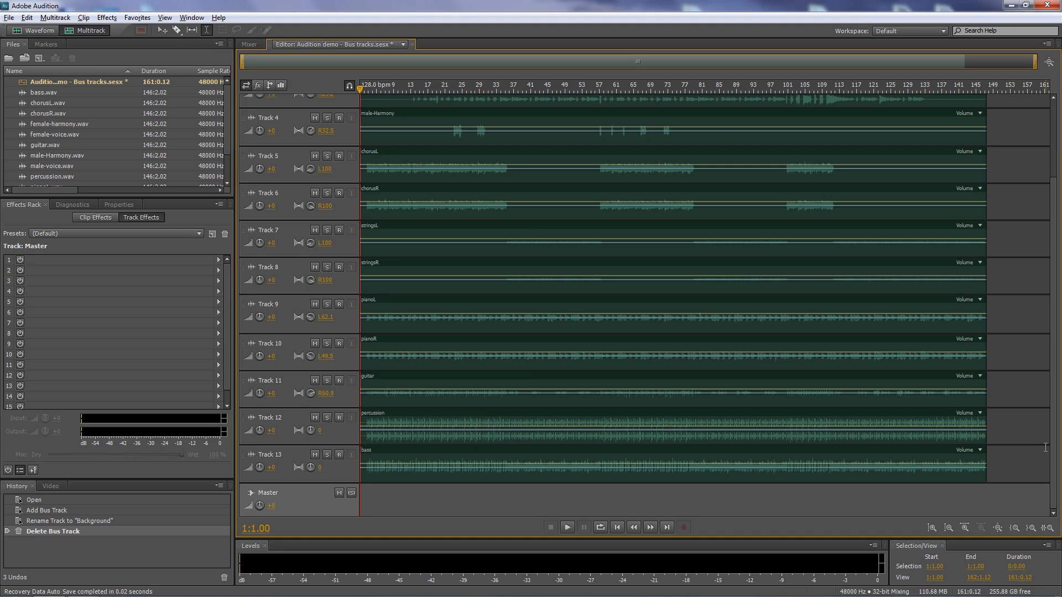
pyautogui.click(55, 17)
pyautogui.moveTo(62, 32)
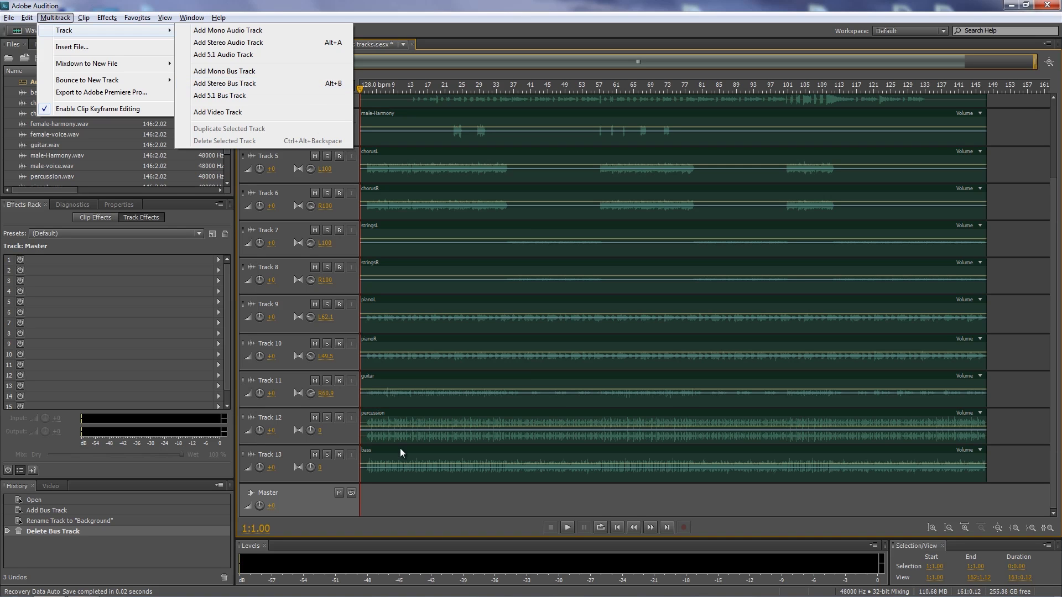
pyautogui.click(404, 502)
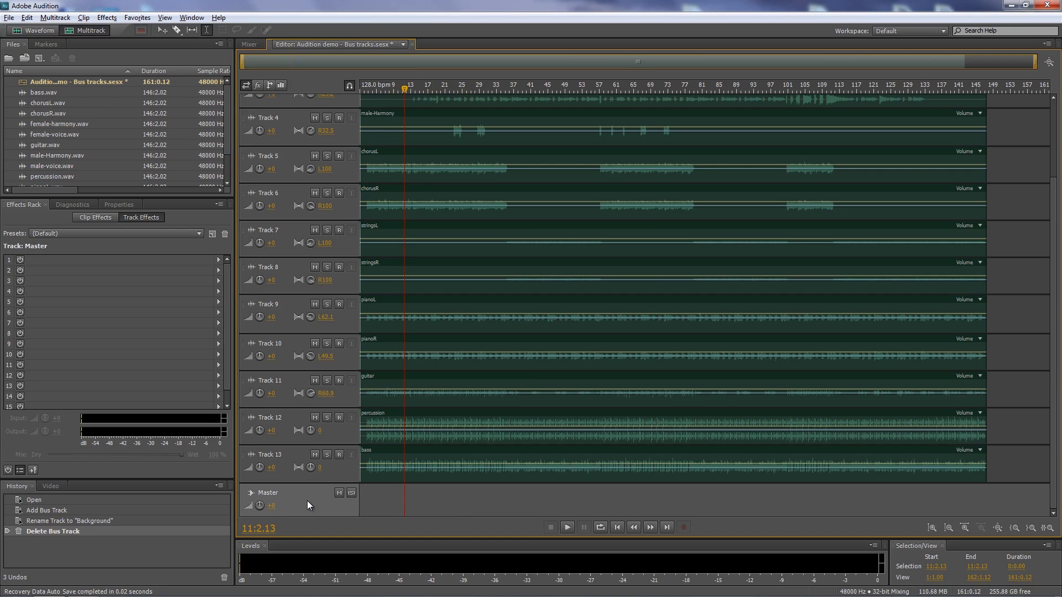
pyautogui.rightClick(421, 497)
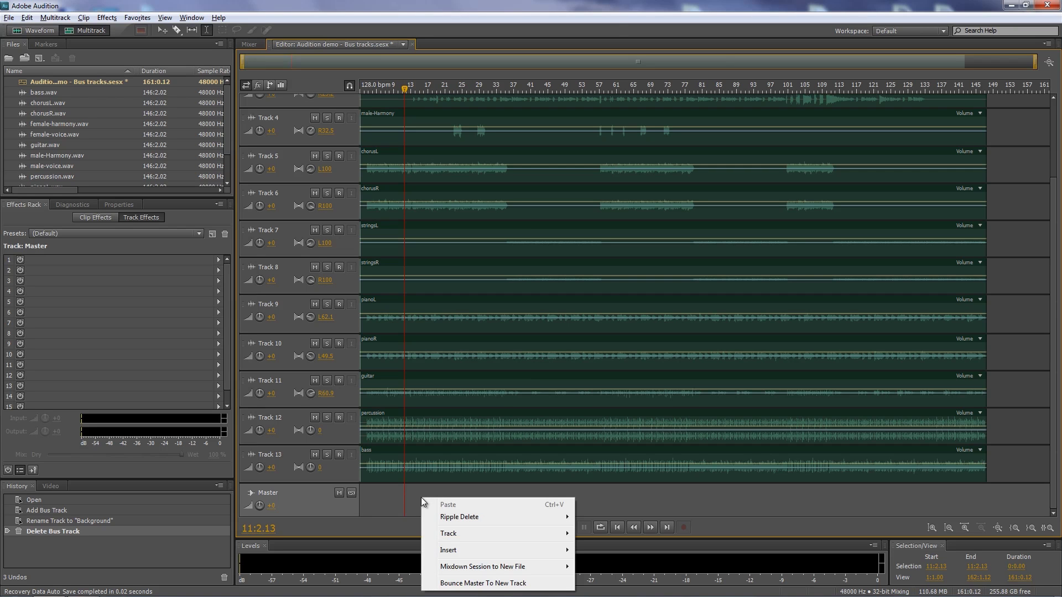
pyautogui.moveTo(445, 533)
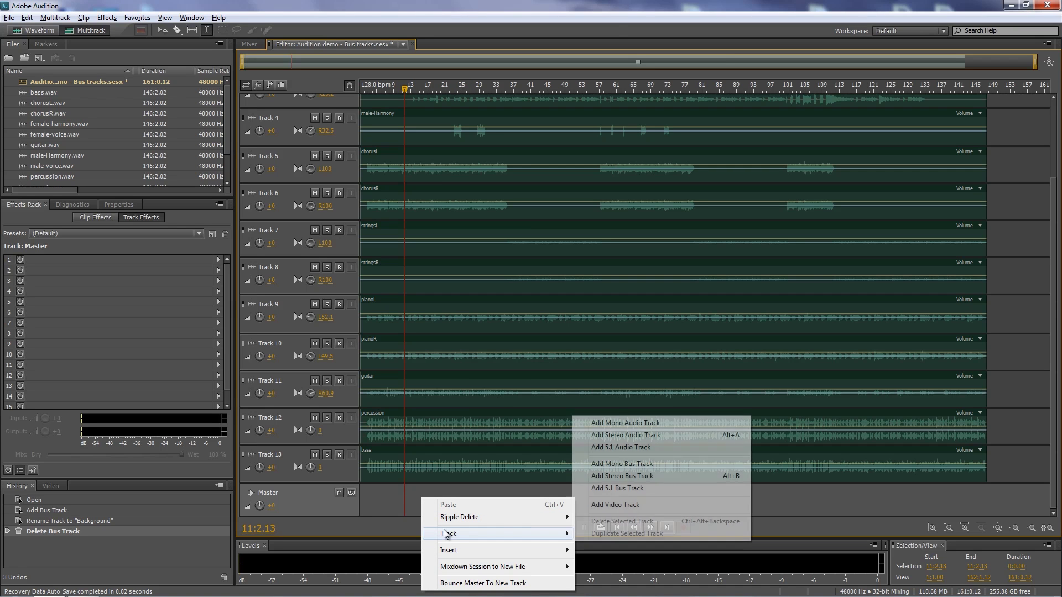
pyautogui.click(615, 479)
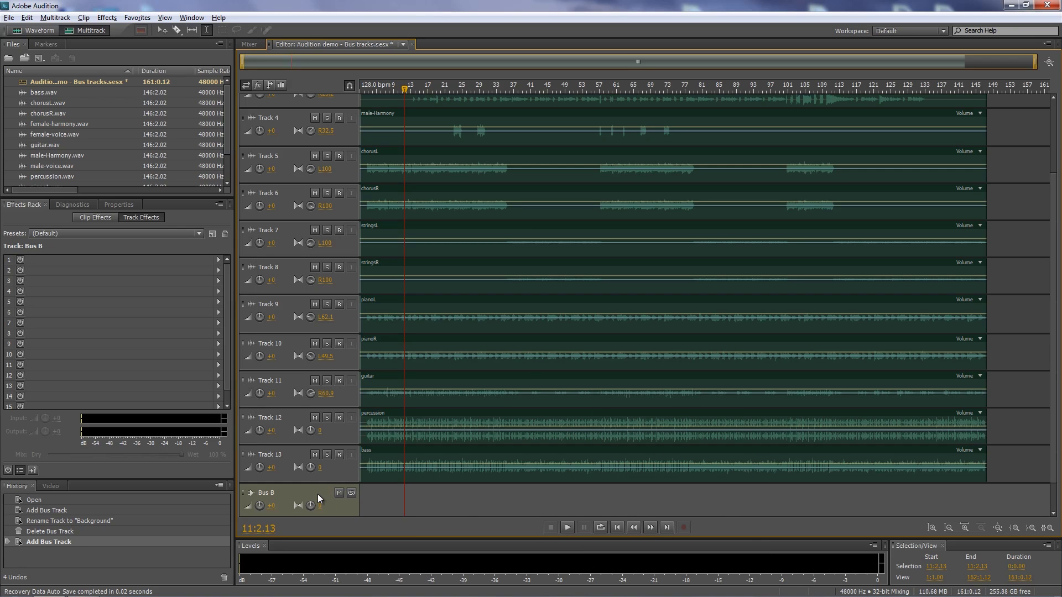
# Rename the new stereo bus track as Background
pyautogui.click(260, 494)
pyautogui.write('G')
pyautogui.write('ackground')
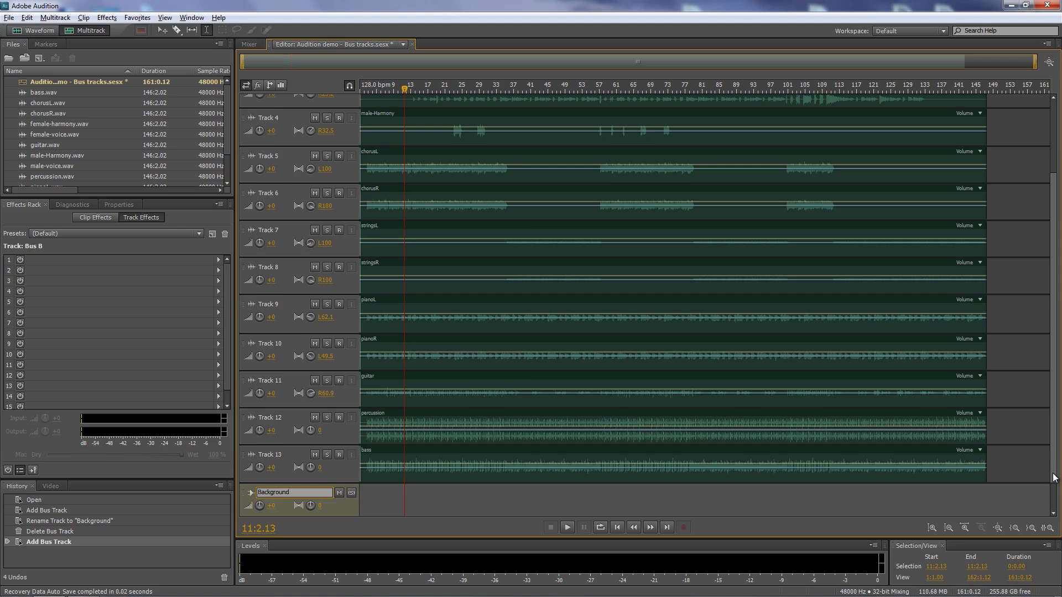
pyautogui.scroll(-2, 1039, 475)
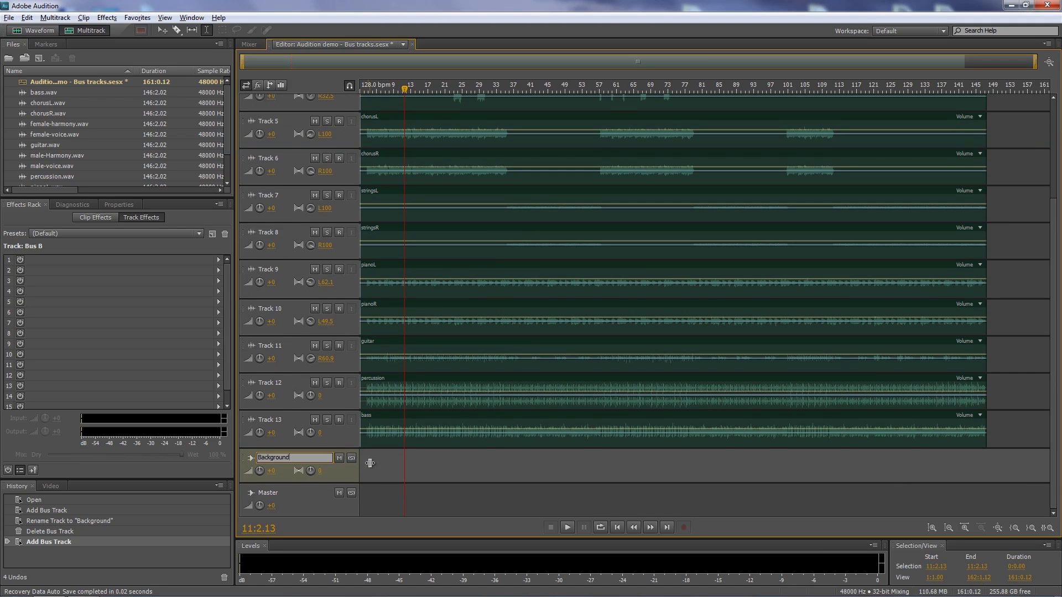
# Route the outputs of the chorusL and chorusR tracks (Track 5 and Track 6) to the Background bus
pyautogui.moveTo(1054, 499); pyautogui.dragTo(1059, 394)
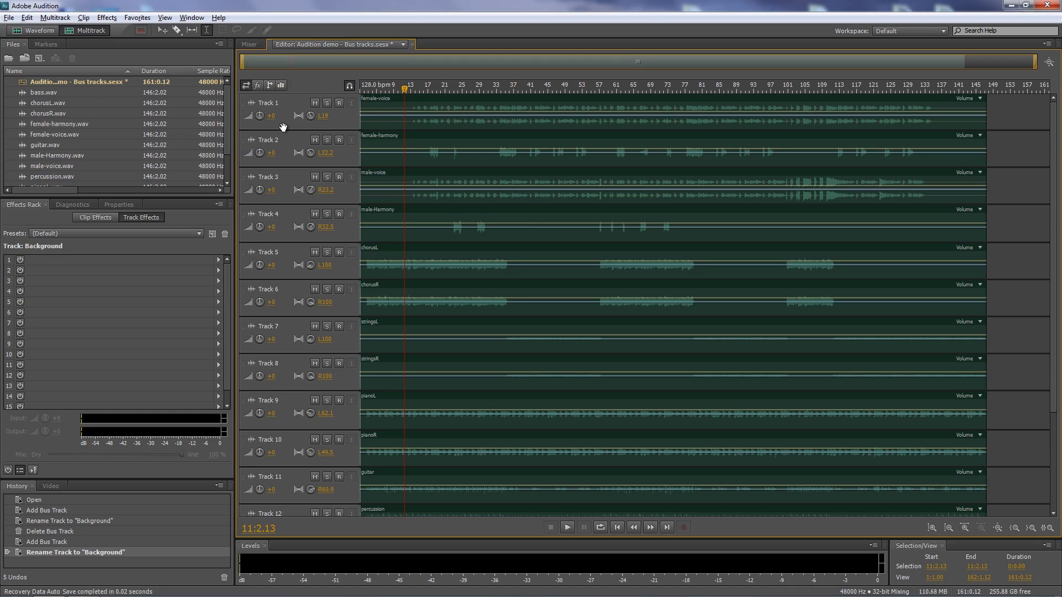
pyautogui.click(933, 525)
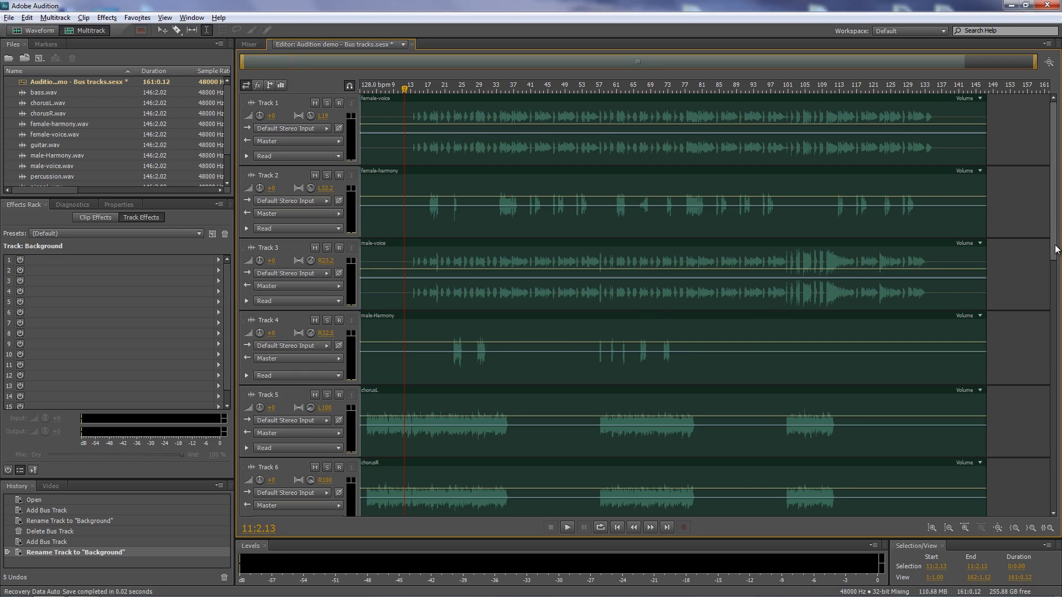
pyautogui.moveTo(1056, 248); pyautogui.dragTo(1055, 345)
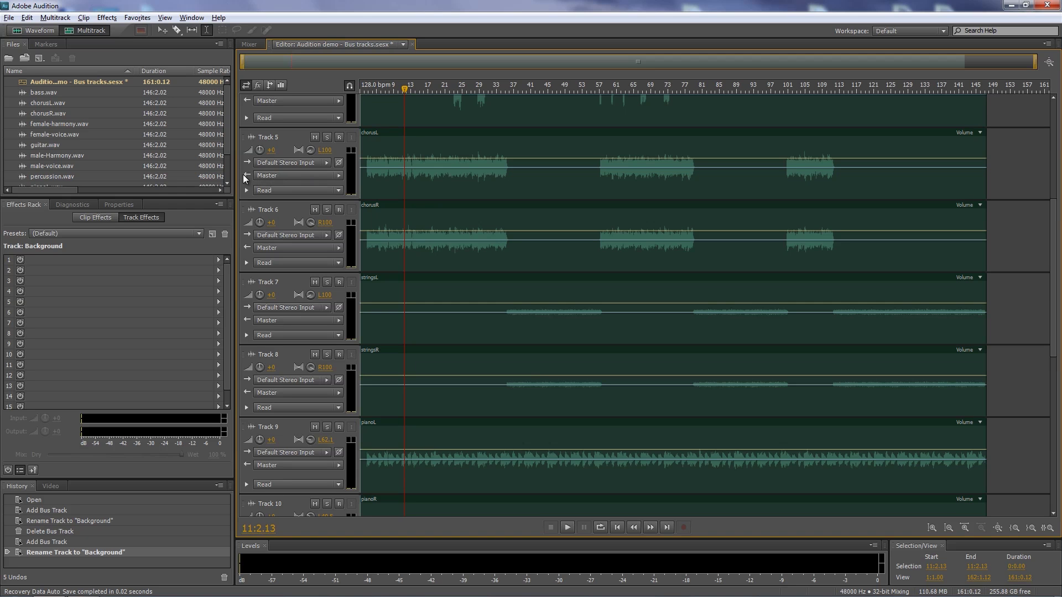
pyautogui.click(338, 175)
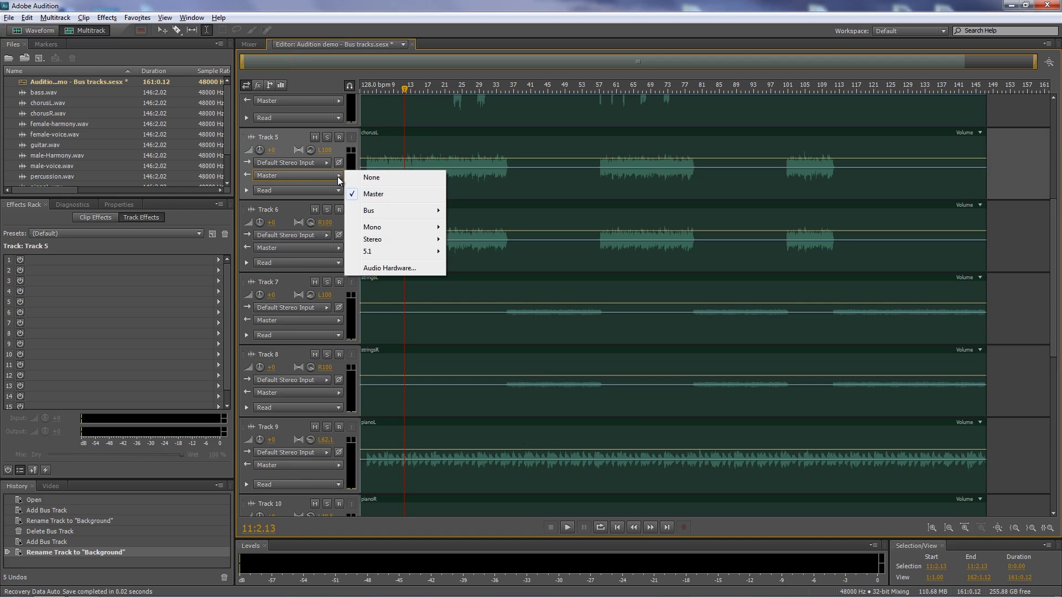
pyautogui.moveTo(374, 210)
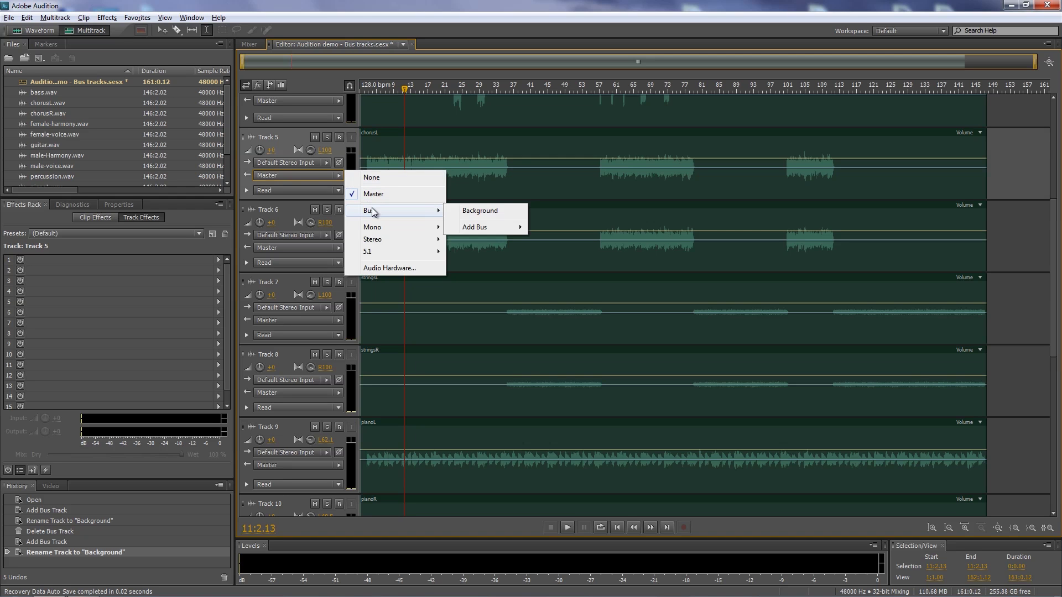
pyautogui.click(499, 210)
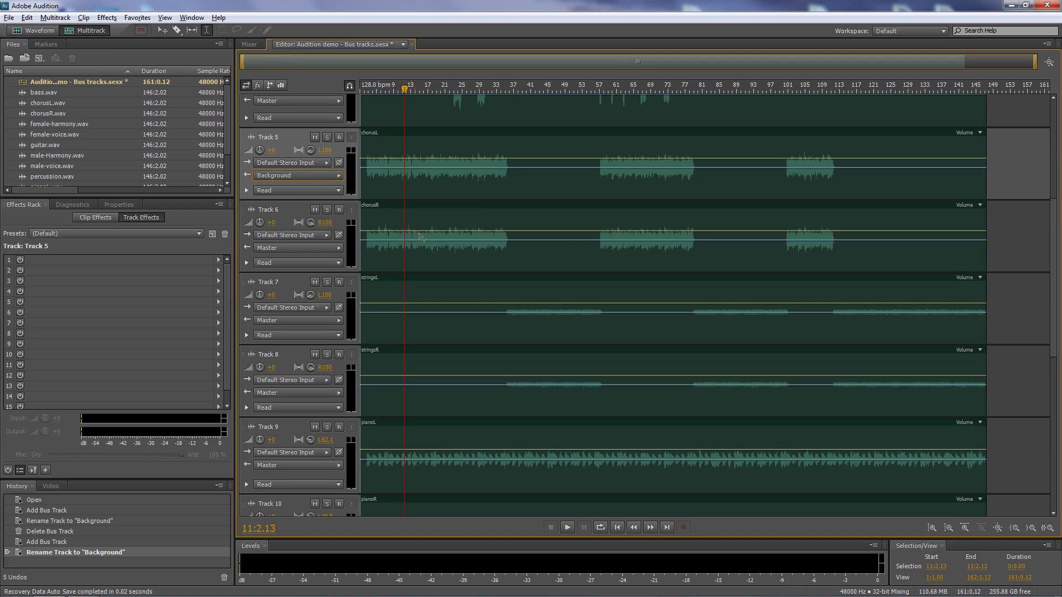
pyautogui.click(338, 248)
pyautogui.moveTo(367, 288)
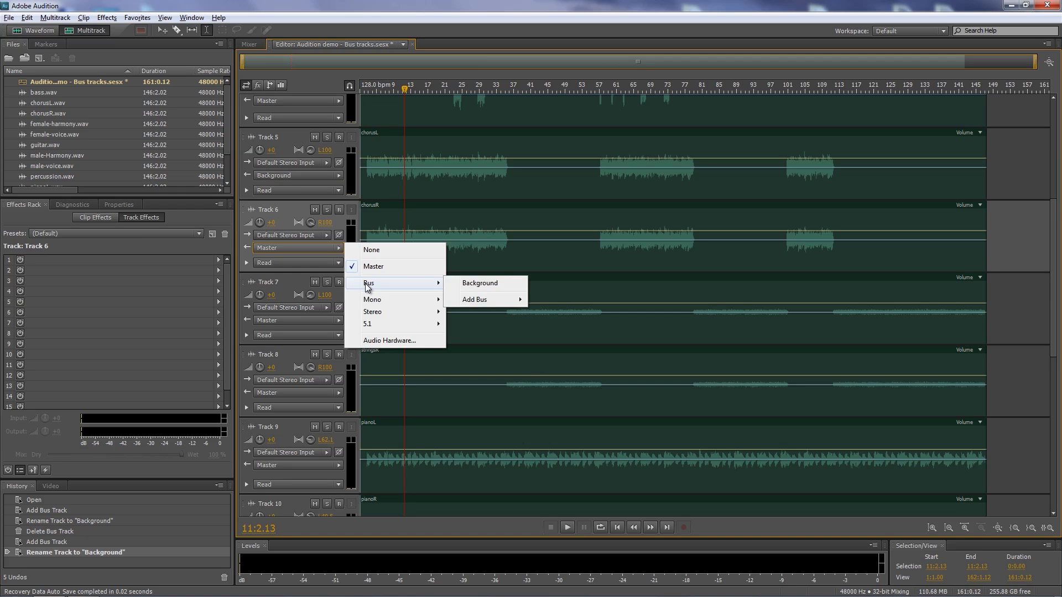
pyautogui.click(479, 286)
# Route the outputs of the pianoL and pianoR tracks (Track 9 and Track 10) to the Background bus
pyautogui.scroll(-2, 506, 377)
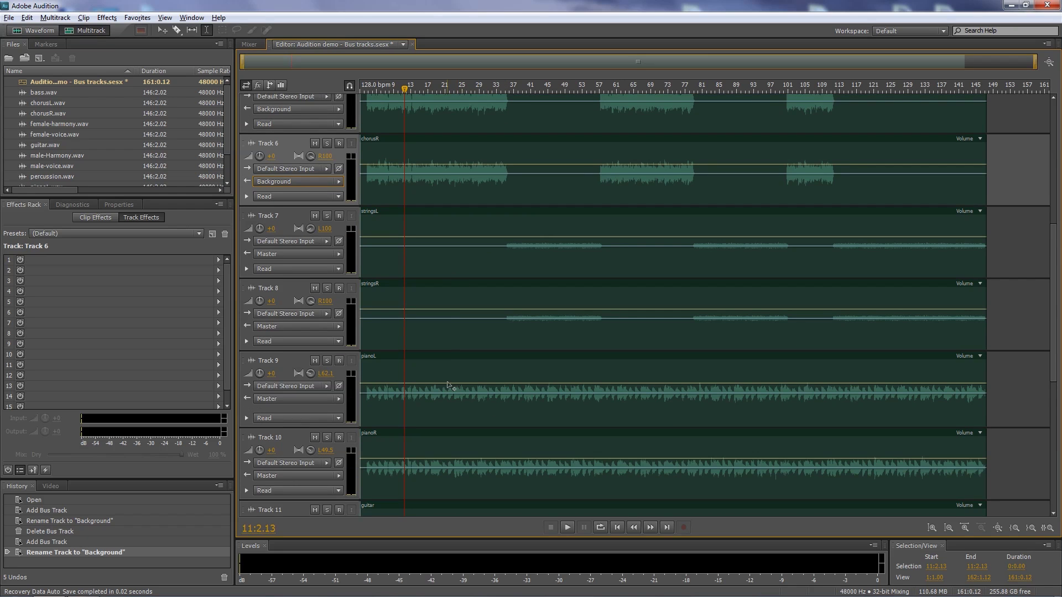
pyautogui.scroll(-2, 450, 365)
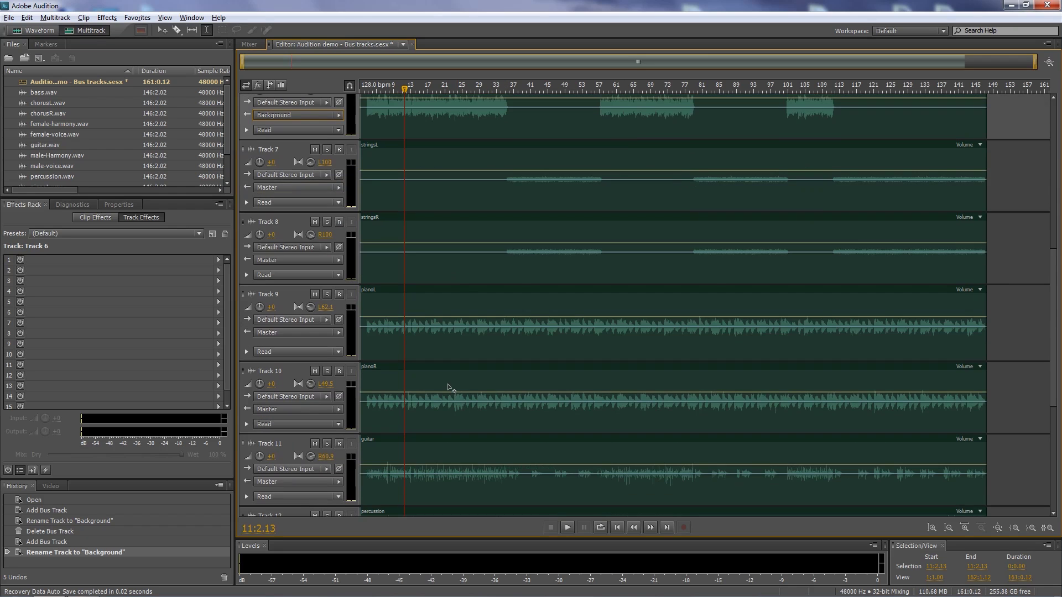
pyautogui.click(337, 333)
pyautogui.moveTo(371, 369)
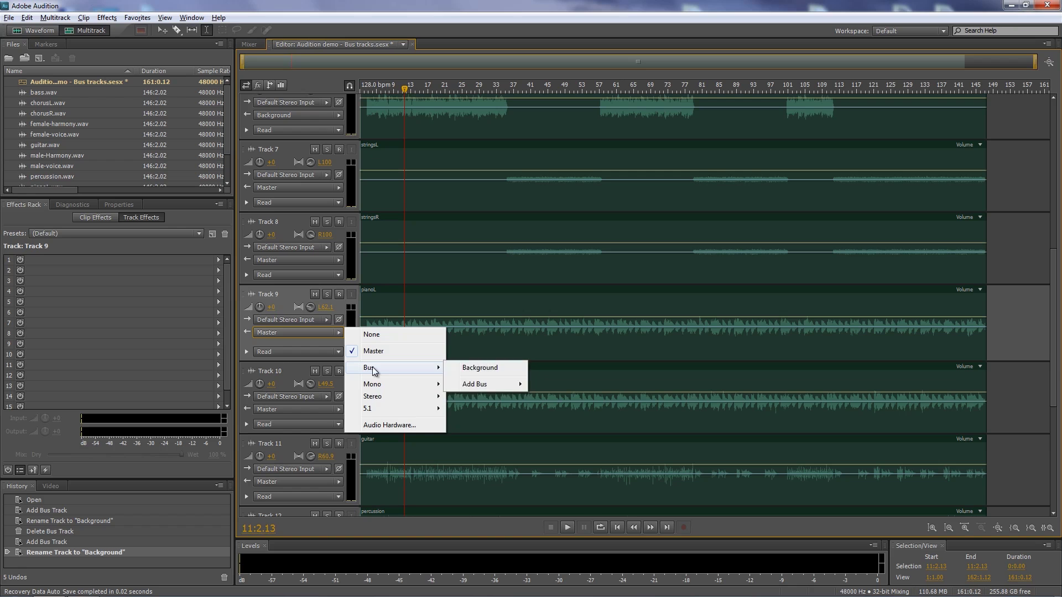
pyautogui.click(479, 368)
pyautogui.click(338, 410)
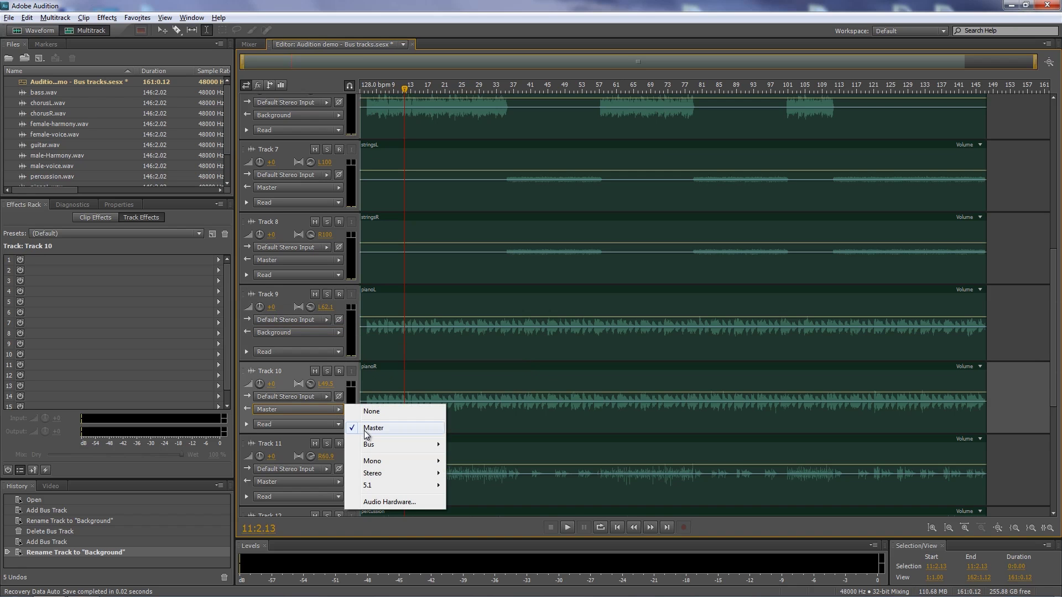
pyautogui.moveTo(389, 444)
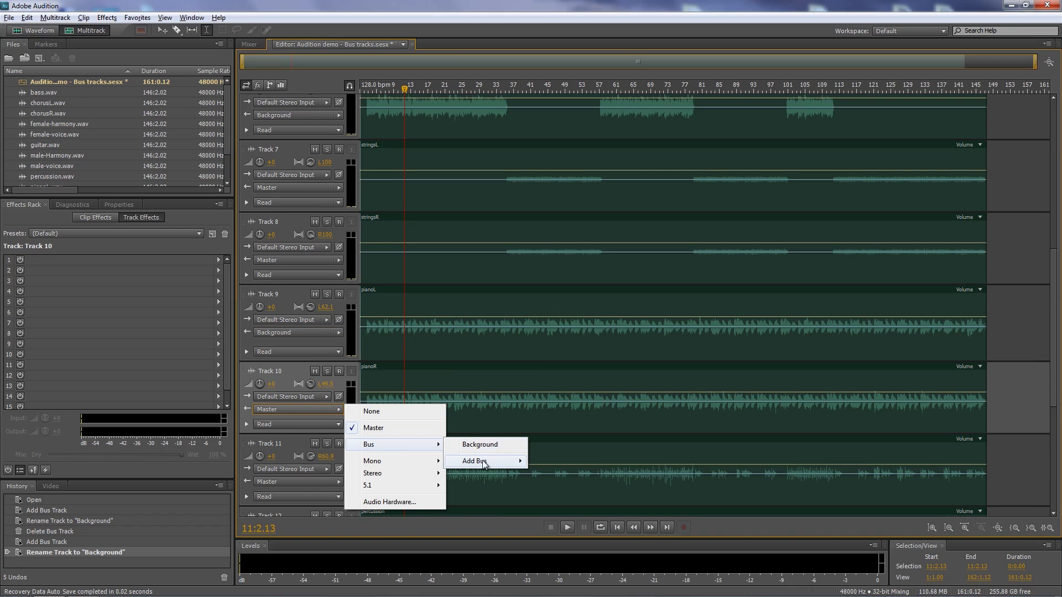
pyautogui.click(479, 445)
# Route the output of the guitar track (Track 11) to the Background bus
pyautogui.scroll(-3, 488, 441)
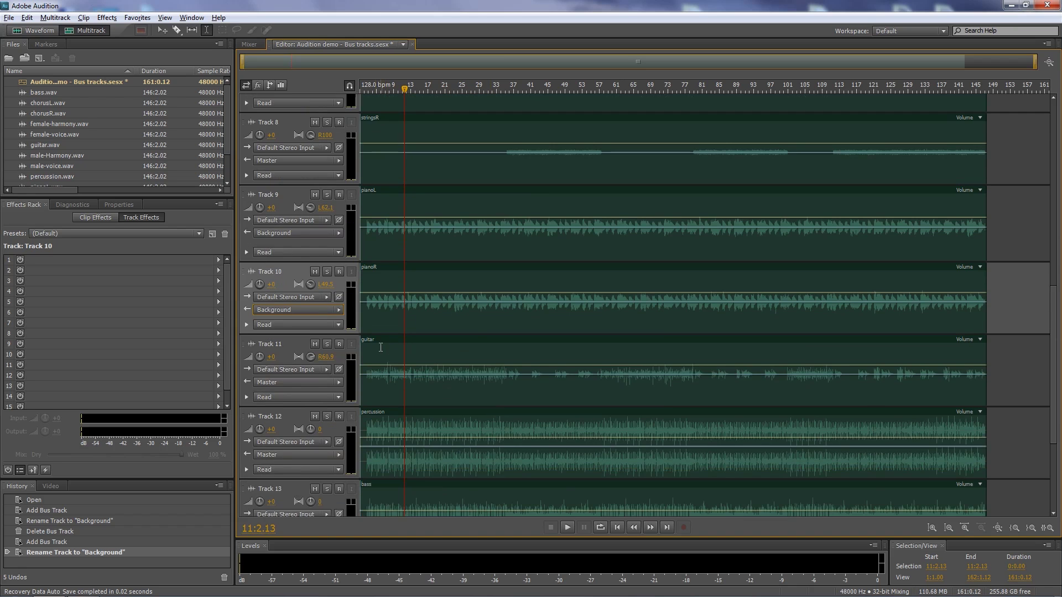
pyautogui.click(340, 383)
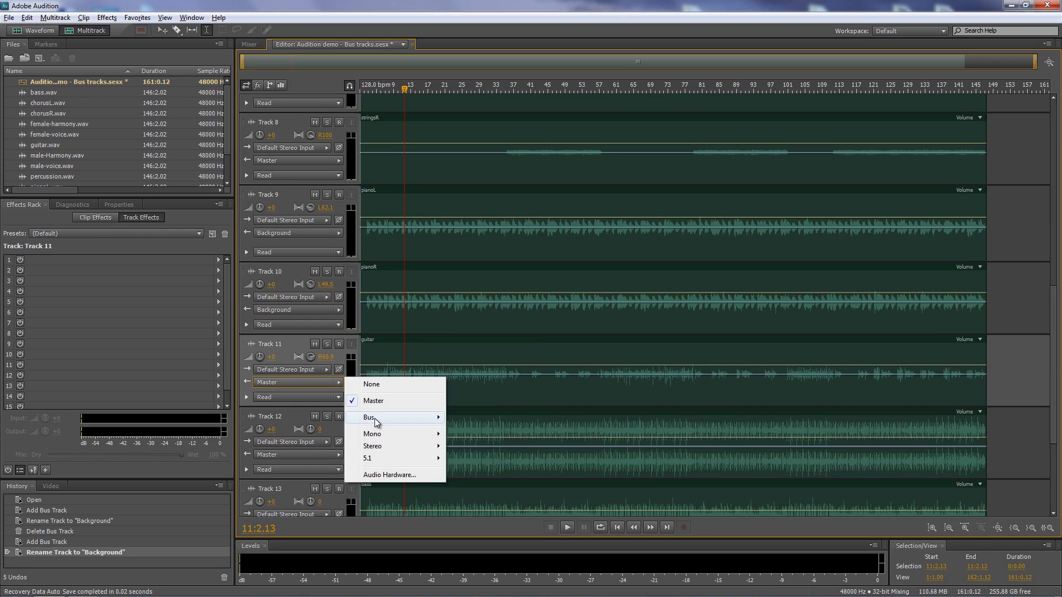
pyautogui.moveTo(403, 419)
pyautogui.click(479, 419)
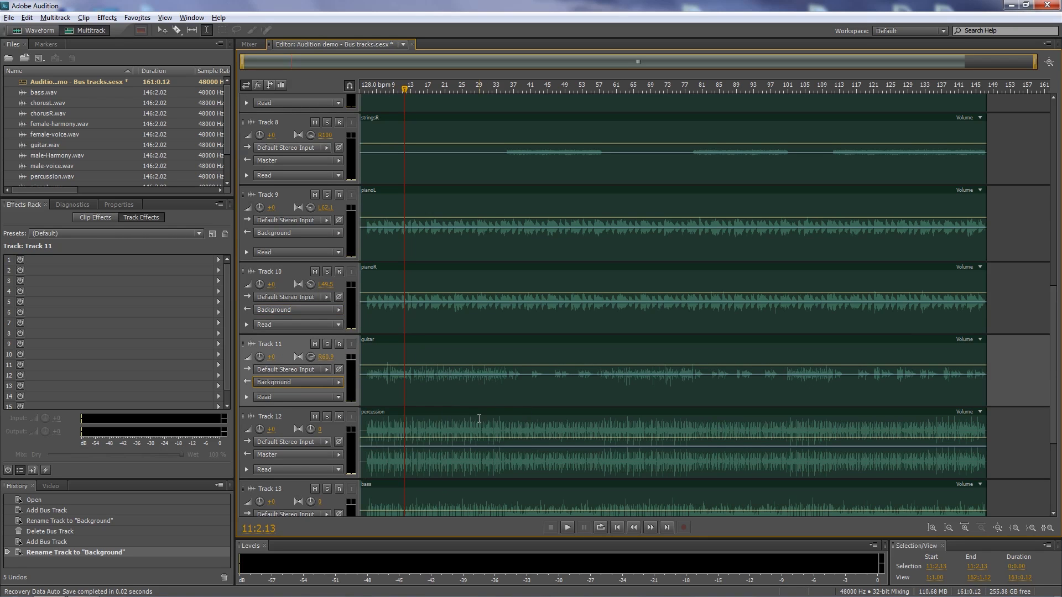
# Expand the automation lane of the Background bus and review its available envelope types, keeping the Volume envelope shown
pyautogui.moveTo(1054, 352); pyautogui.dragTo(1047, 426)
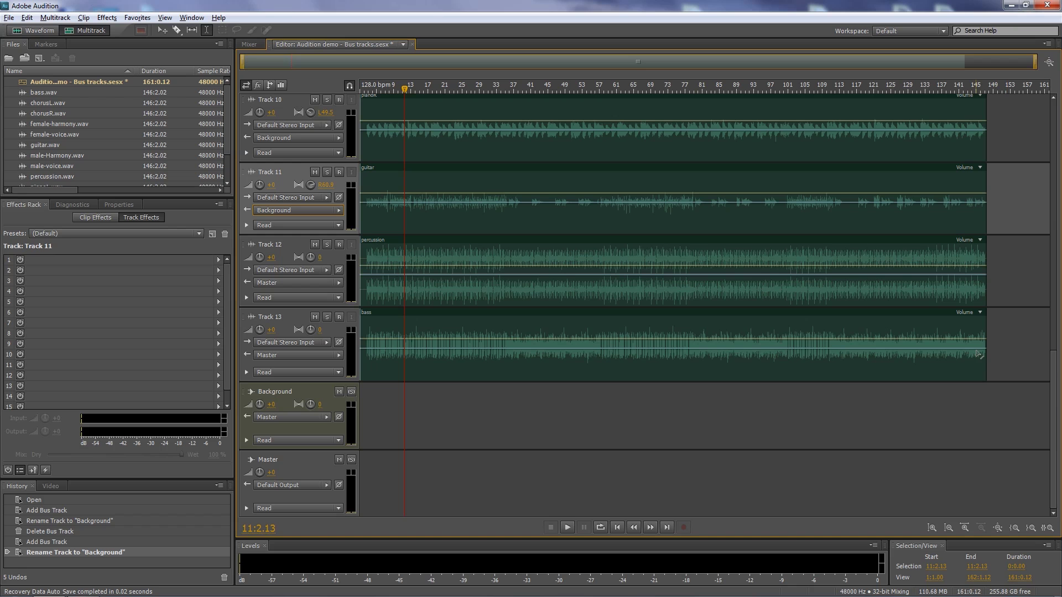
pyautogui.scroll(3, 1059, 365)
pyautogui.moveTo(1059, 365); pyautogui.dragTo(1037, 195)
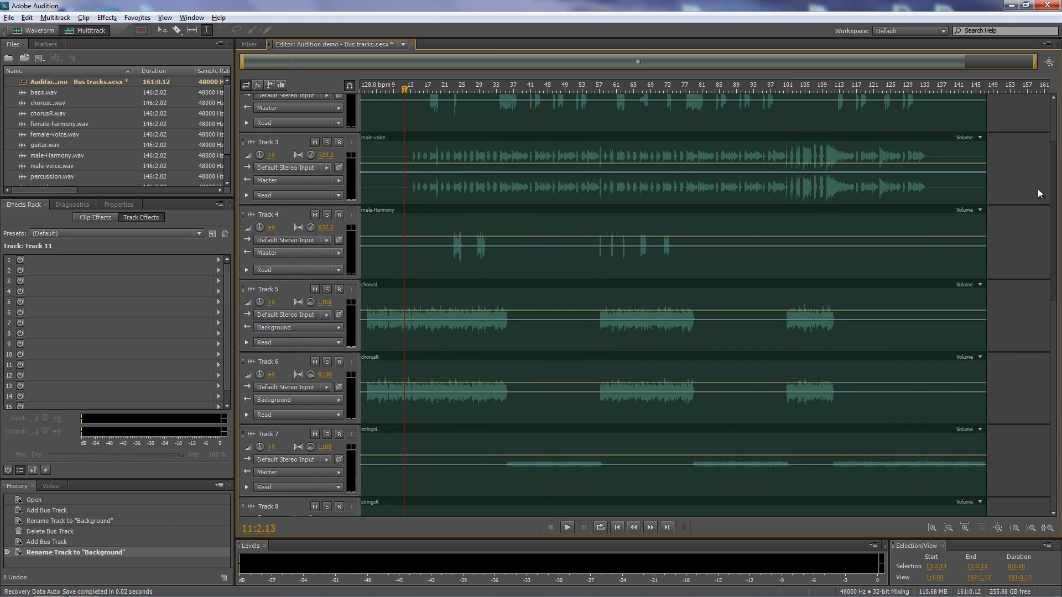
pyautogui.scroll(2, 1038, 195)
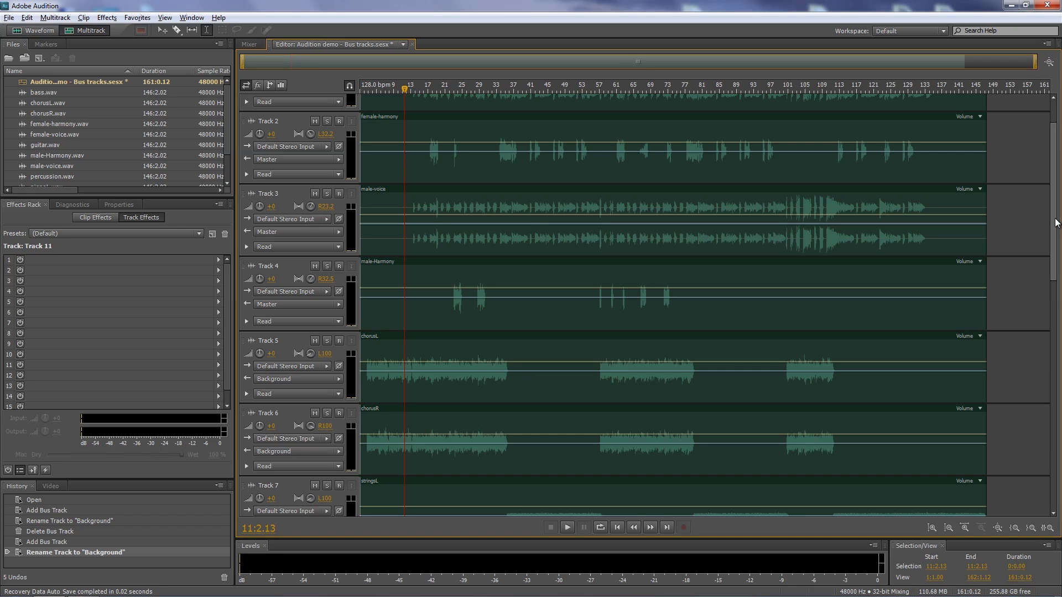
pyautogui.moveTo(1055, 200); pyautogui.dragTo(1059, 458)
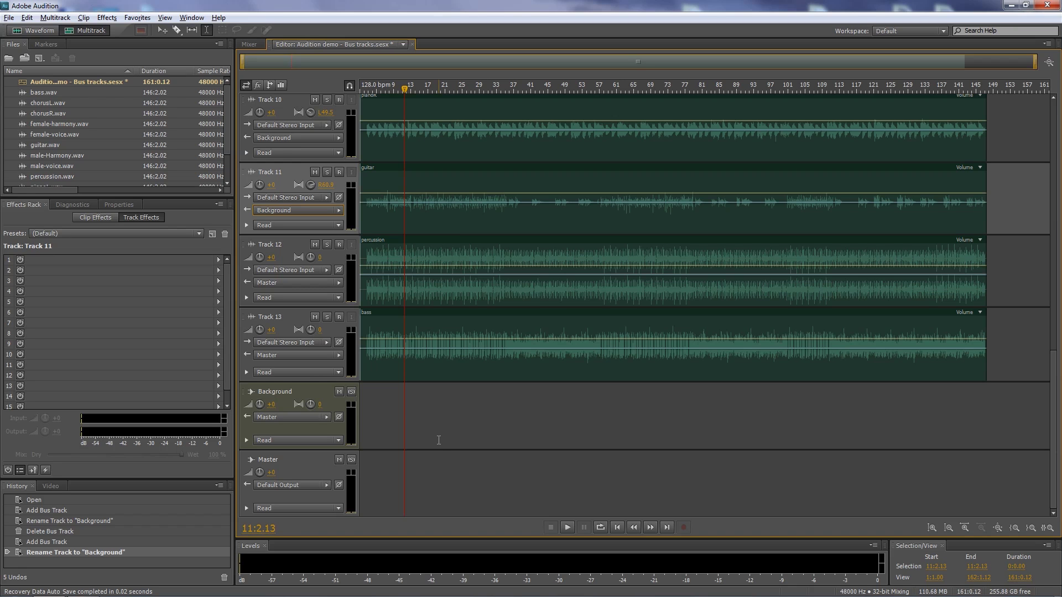
pyautogui.click(247, 440)
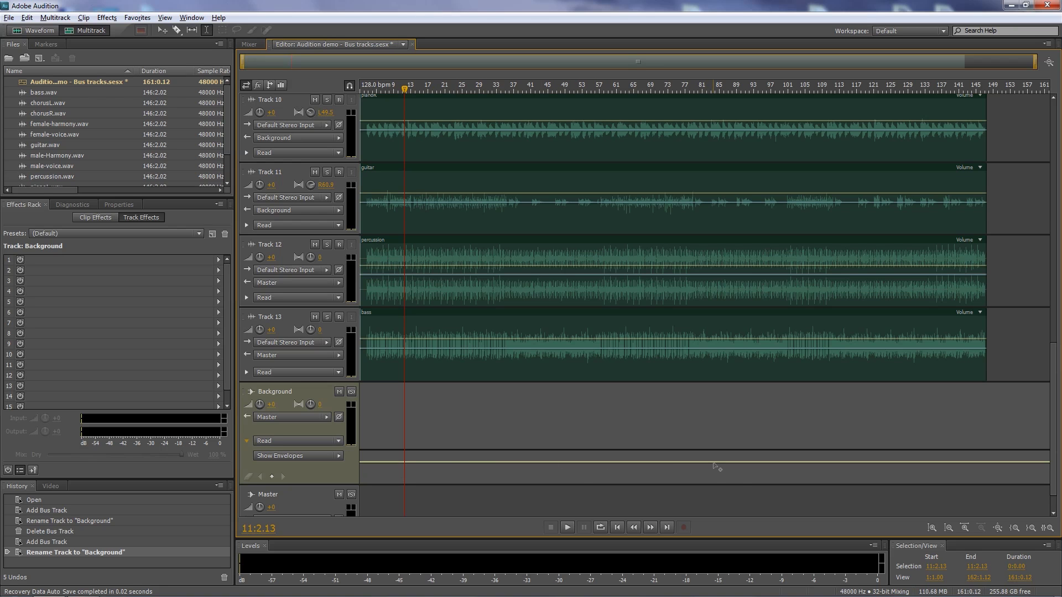
pyautogui.click(339, 456)
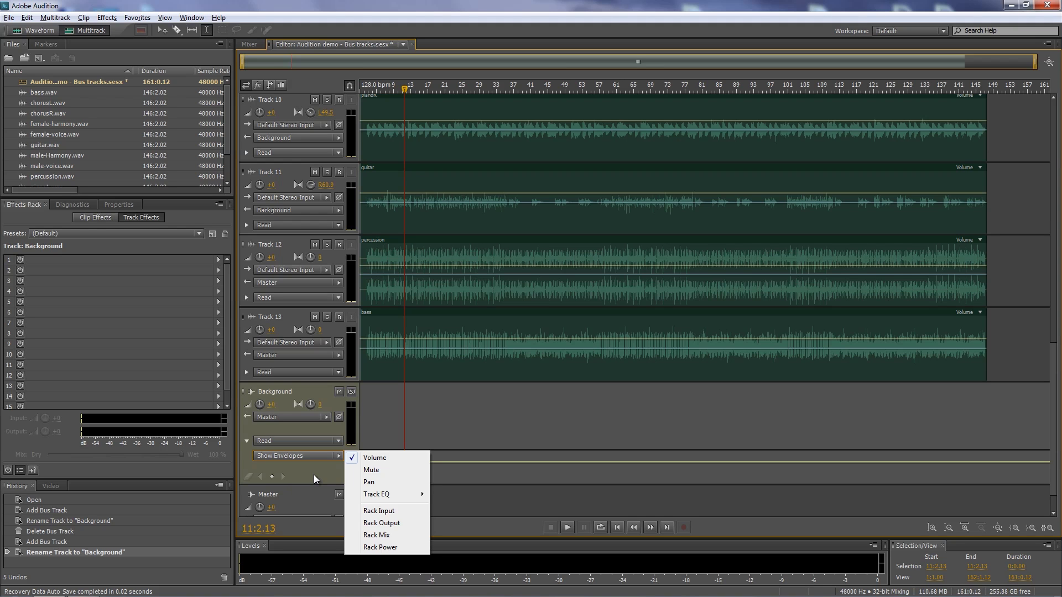
pyautogui.press('Escape')
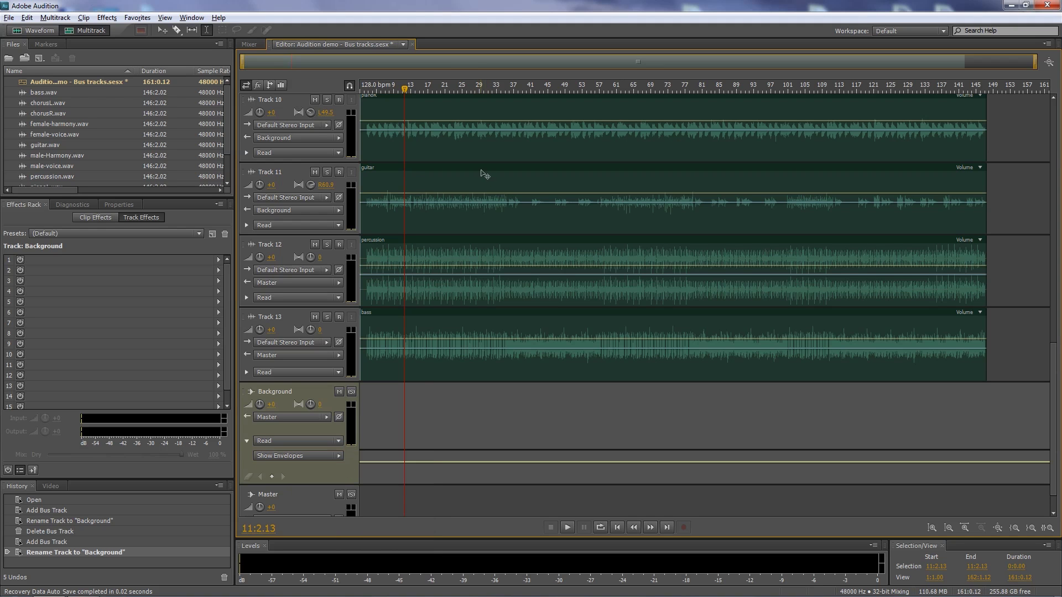
# Move the playhead to about bar 12, just before the vocals begin, and play the session
pyautogui.moveTo(1055, 418); pyautogui.dragTo(1058, 166)
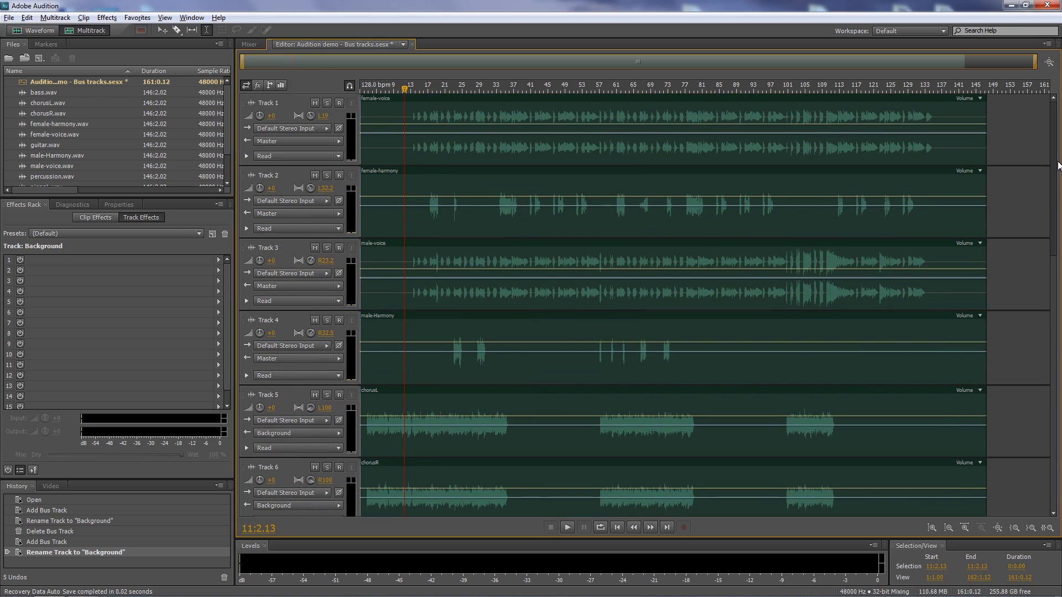
pyautogui.click(418, 93)
pyautogui.click(408, 91)
pyautogui.press('space')
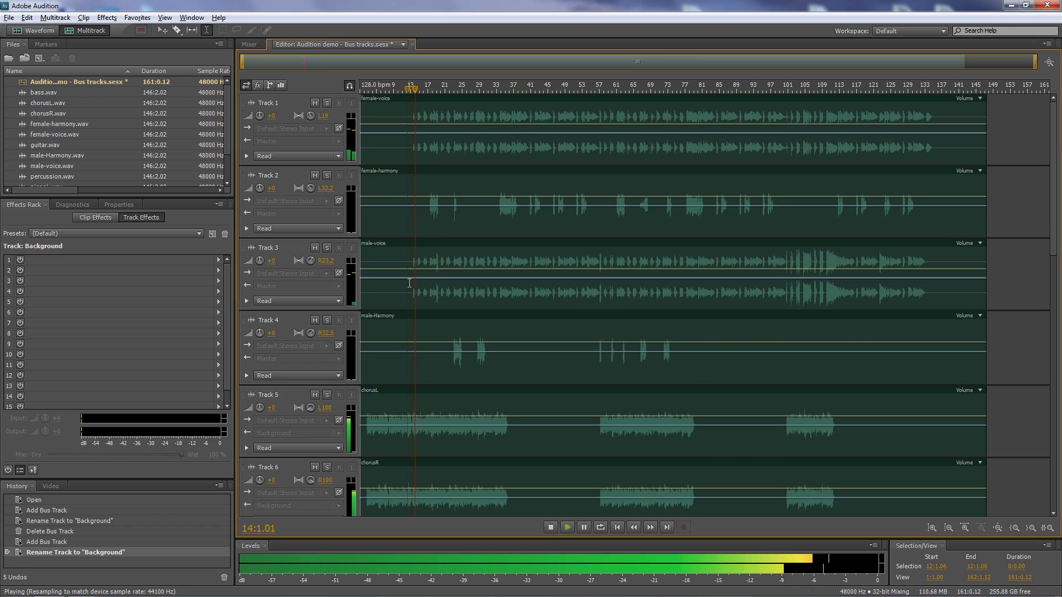
# Stop playback, set the playhead near bar 13, and add two Background bus Volume keyframes there, with the second pulled down for a steep drop
pyautogui.press('space')
pyautogui.moveTo(421, 90); pyautogui.dragTo(412, 89)
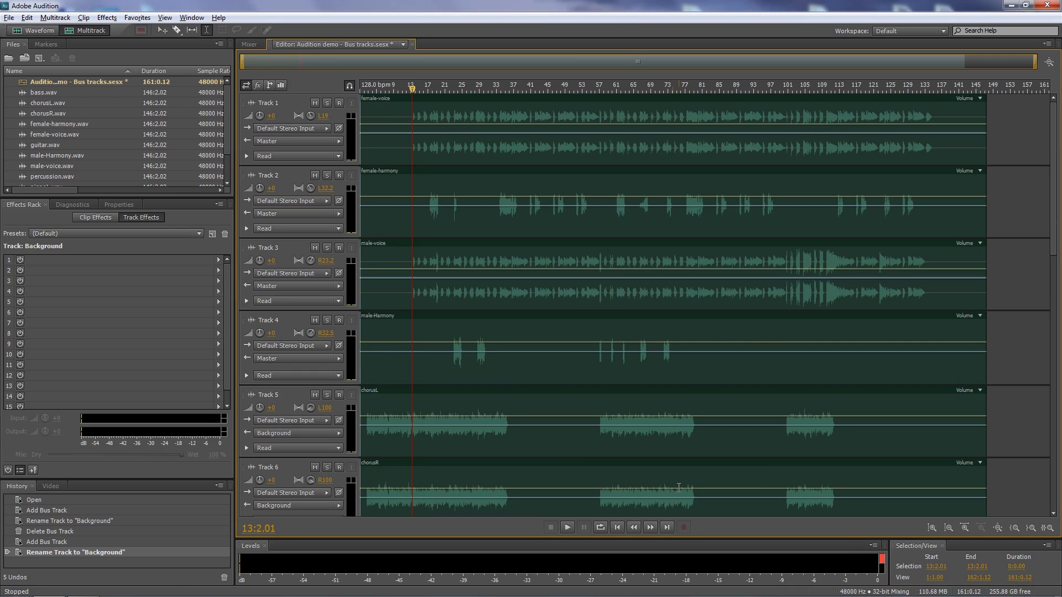
pyautogui.moveTo(1054, 248); pyautogui.dragTo(1054, 504)
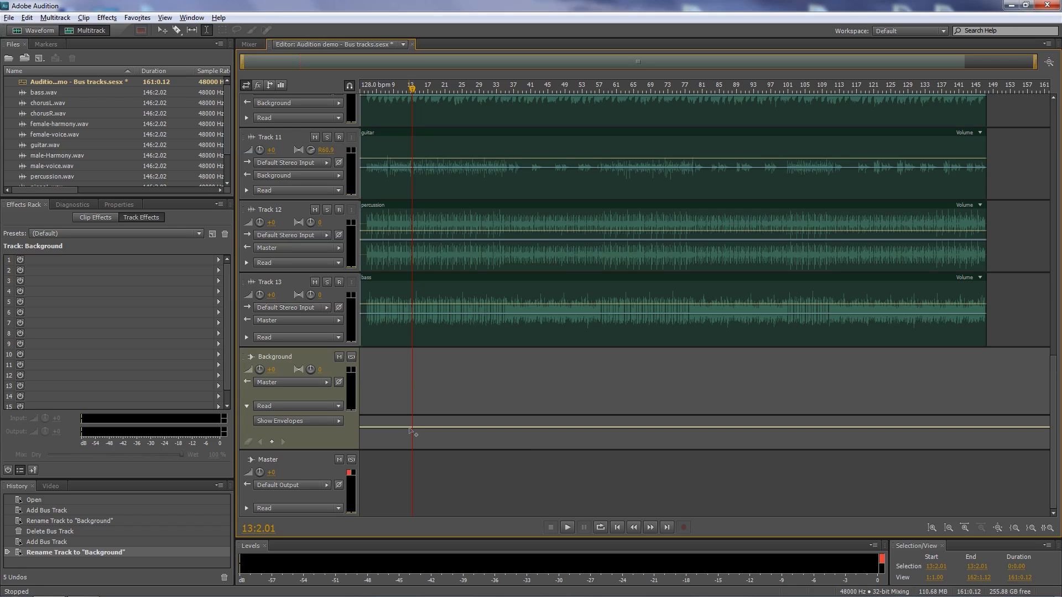
pyautogui.click(409, 428)
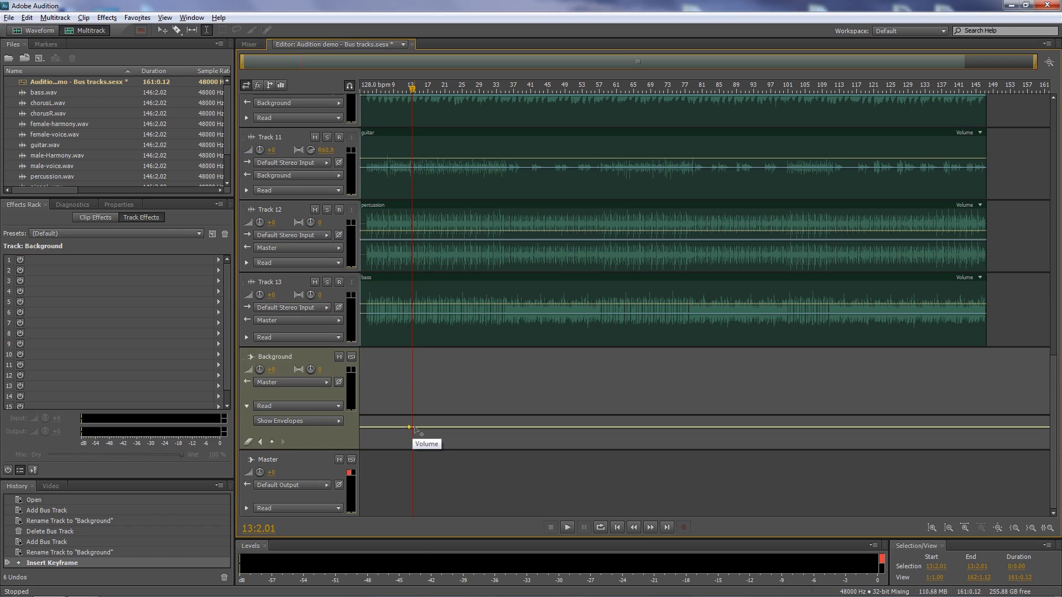
pyautogui.moveTo(416, 429); pyautogui.dragTo(415, 445)
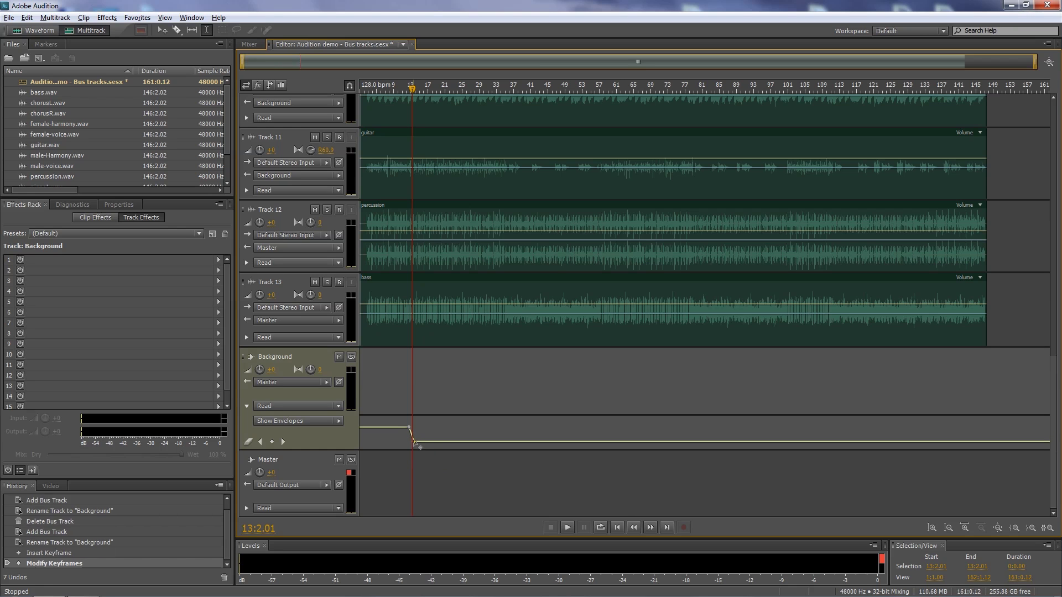
# Play the session from about bar 10 through the Background bus volume drop to hear its effect, and stop around bar 15
pyautogui.moveTo(413, 90)
pyautogui.mouseDown()
pyautogui.moveTo(408, 98)
pyautogui.moveTo(407, 87)
pyautogui.mouseUp()
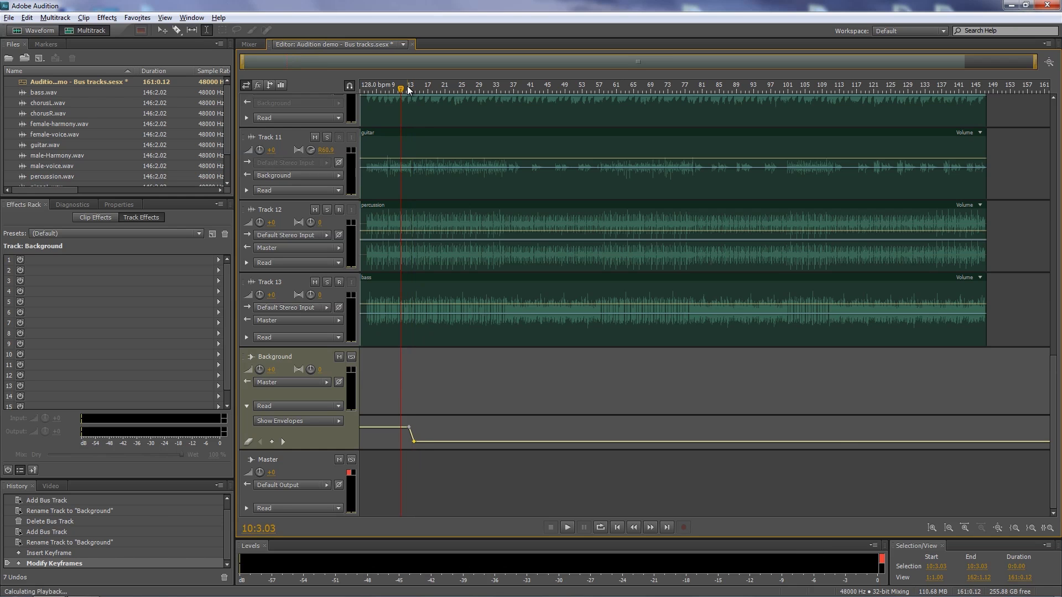
pyautogui.press('space')
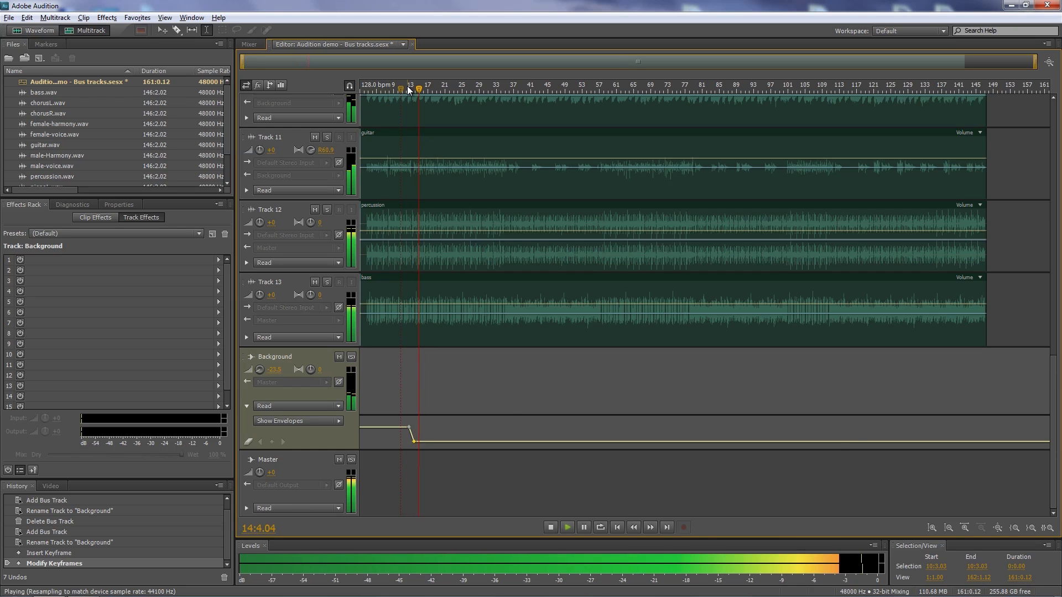
pyautogui.press('space')
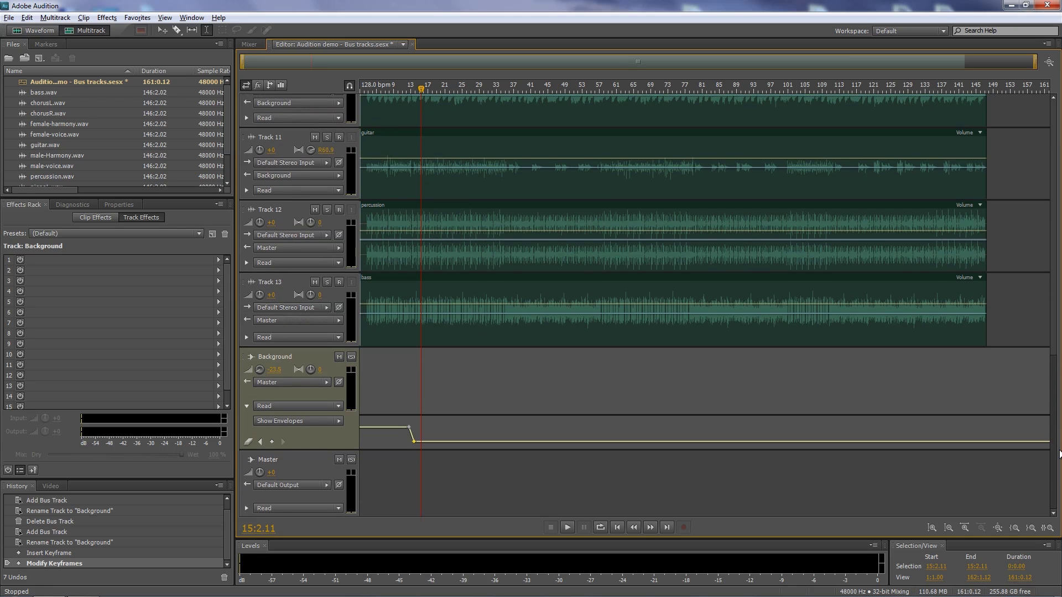
# Raise the second Volume keyframe on the Background bus to nearly level with the first, and return the playhead to about bar 5
pyautogui.moveTo(414, 441); pyautogui.dragTo(419, 429)
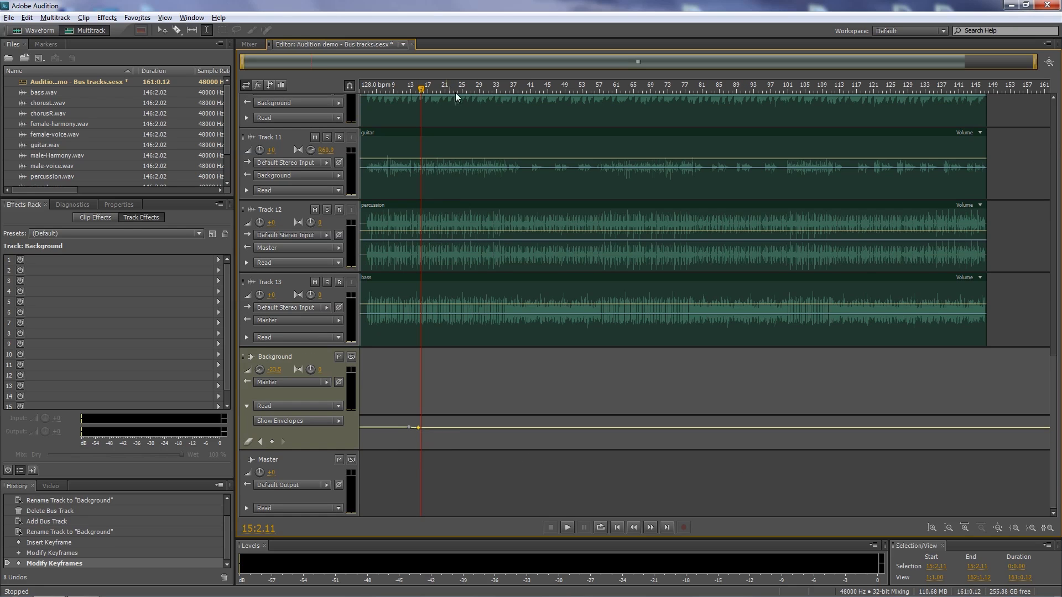
pyautogui.moveTo(418, 90); pyautogui.dragTo(381, 91)
# Add the Echo effect in slot 1 of the Background bus's effects rack and move its settings window clear of the bus controls
pyautogui.click(218, 260)
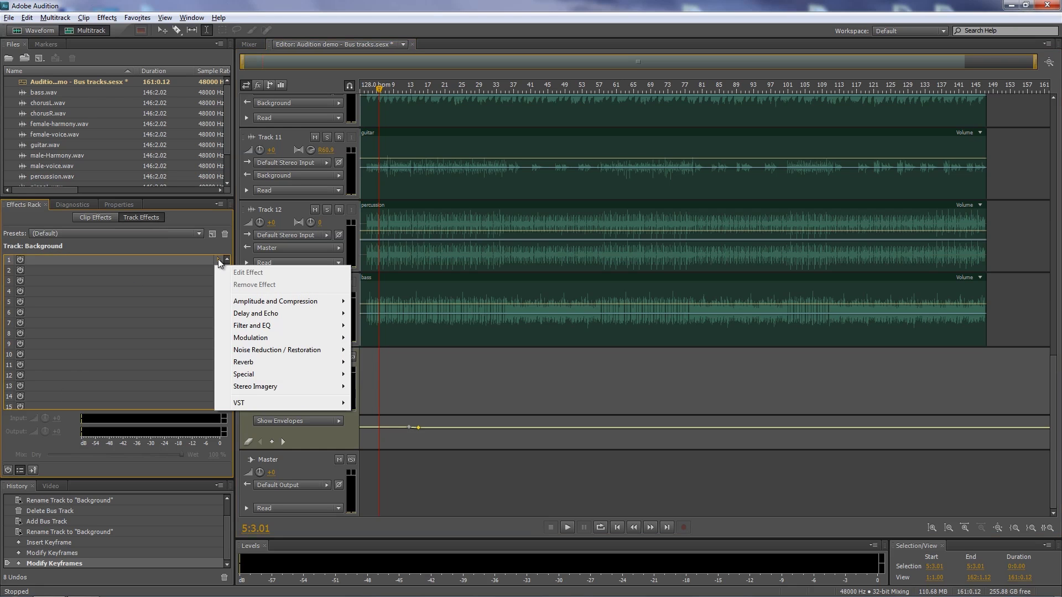
pyautogui.moveTo(236, 318)
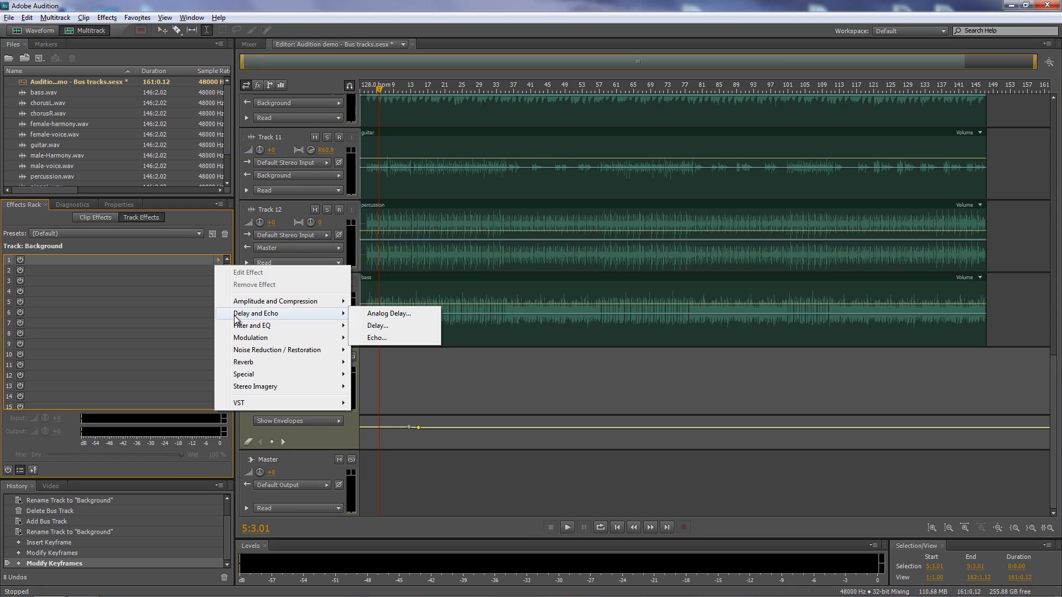
pyautogui.click(376, 338)
pyautogui.moveTo(464, 183); pyautogui.dragTo(302, 98)
pyautogui.moveTo(377, 75); pyautogui.dragTo(719, 115)
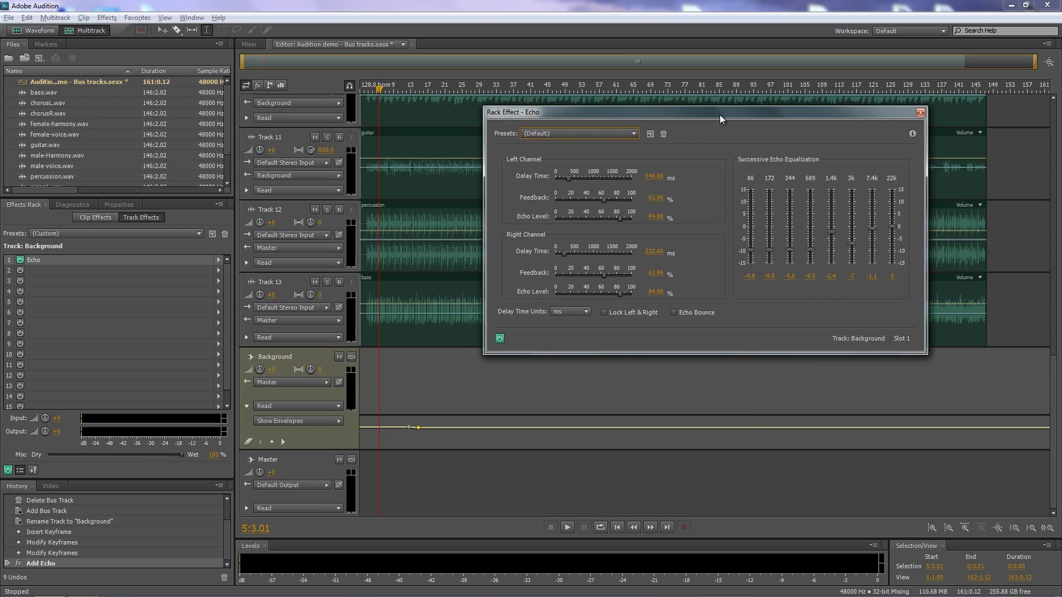
# Solo the Background bus and play a short passage from about bar 4 with the default Echo settings
pyautogui.click(351, 357)
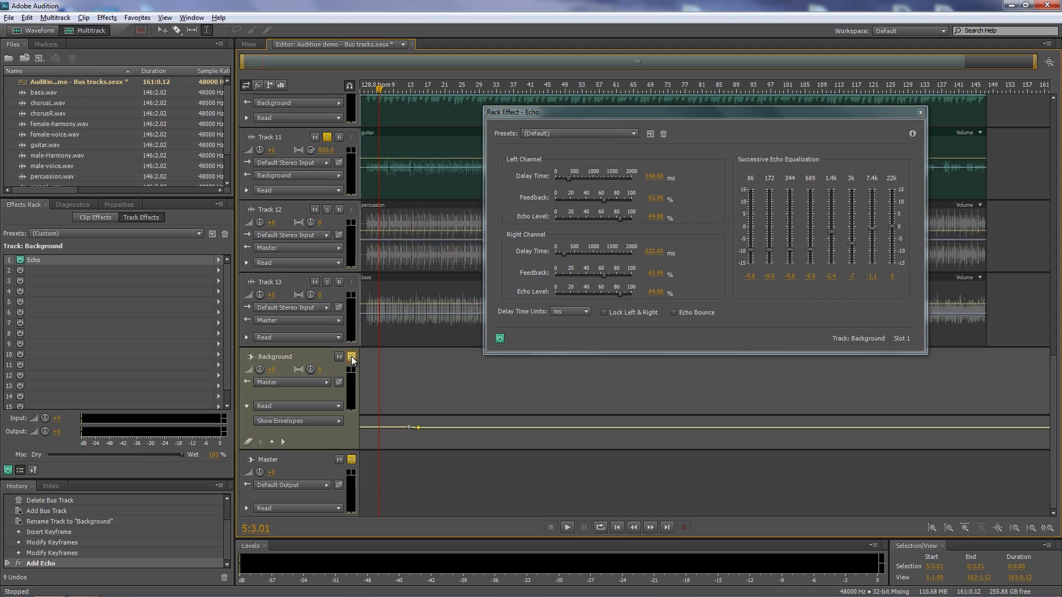
pyautogui.click(373, 90)
pyautogui.press('space')
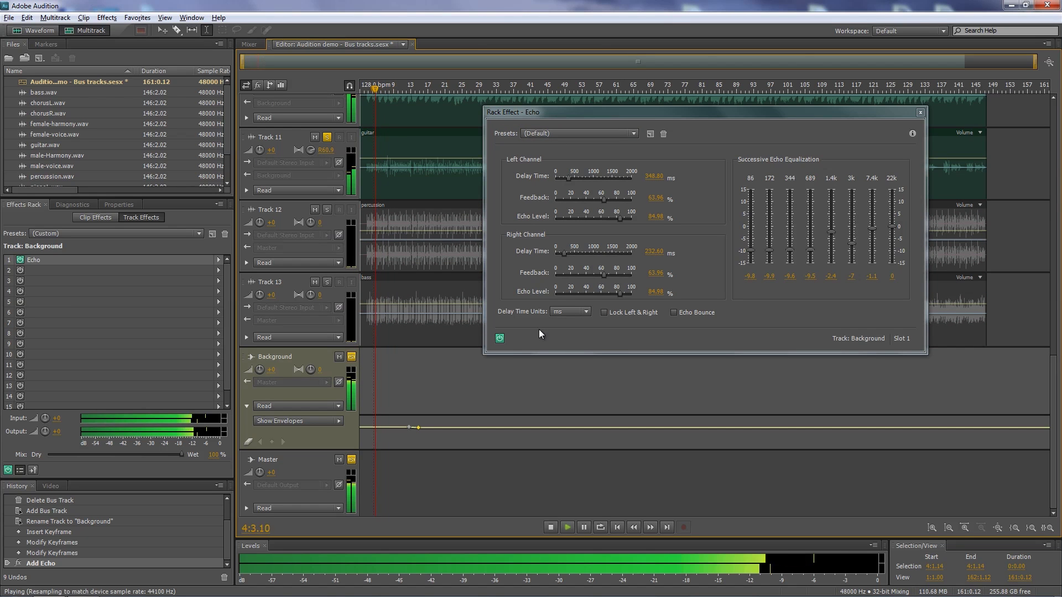
pyautogui.press('space')
# Apply the Spooky preset to the Echo and compare the sound during playback by bypassing the effect and enabling it again
pyautogui.click(634, 133)
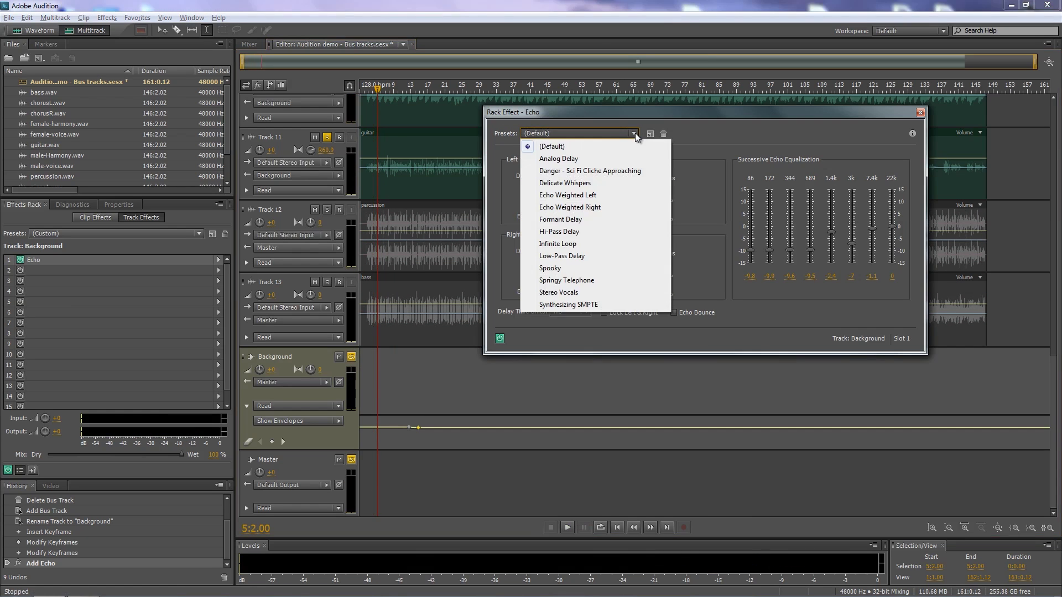
pyautogui.click(564, 269)
pyautogui.press('space')
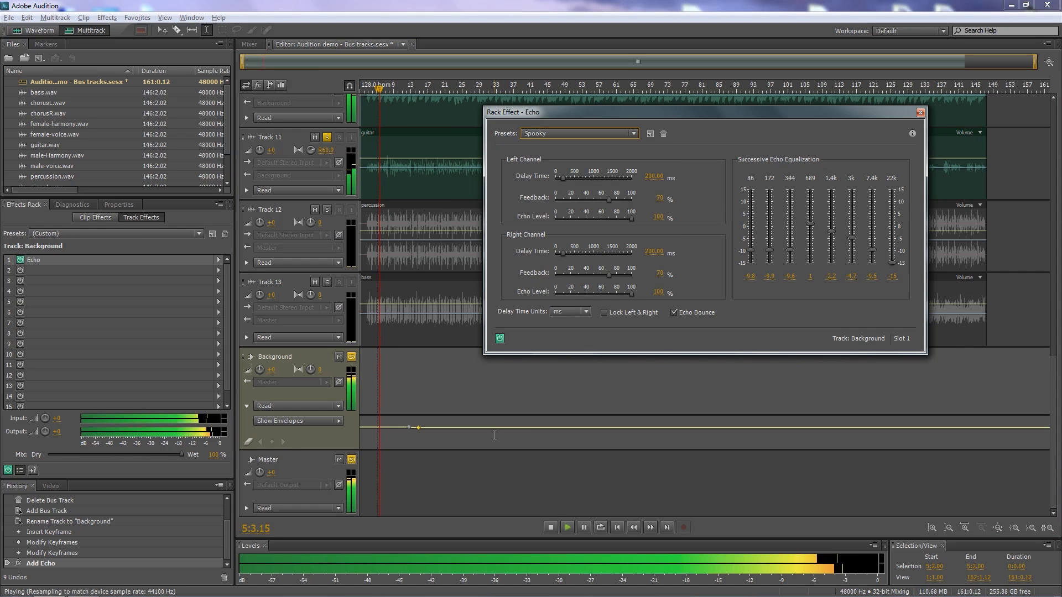
pyautogui.click(501, 340)
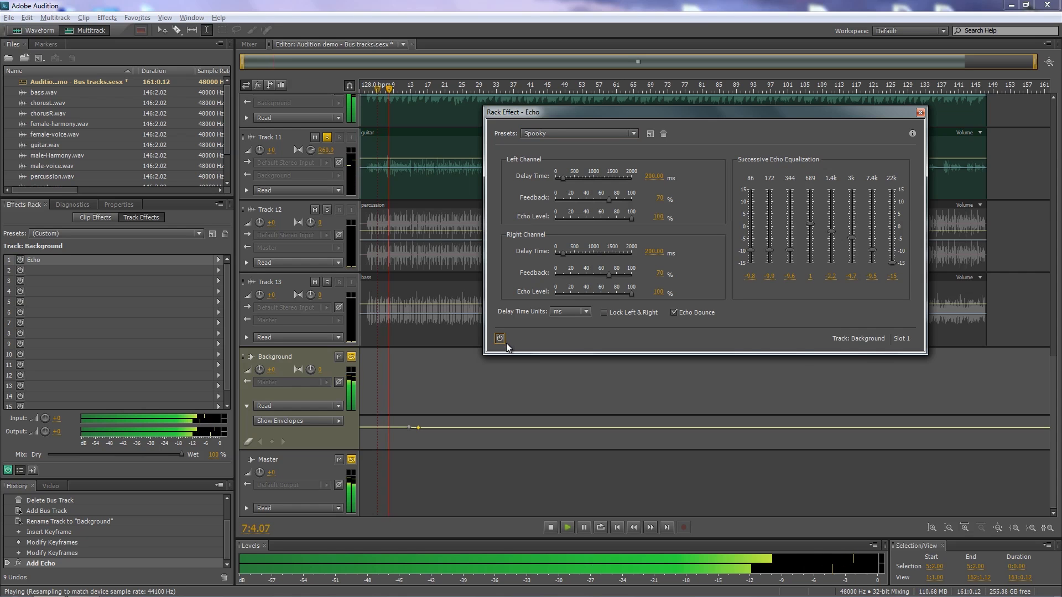
pyautogui.click(500, 338)
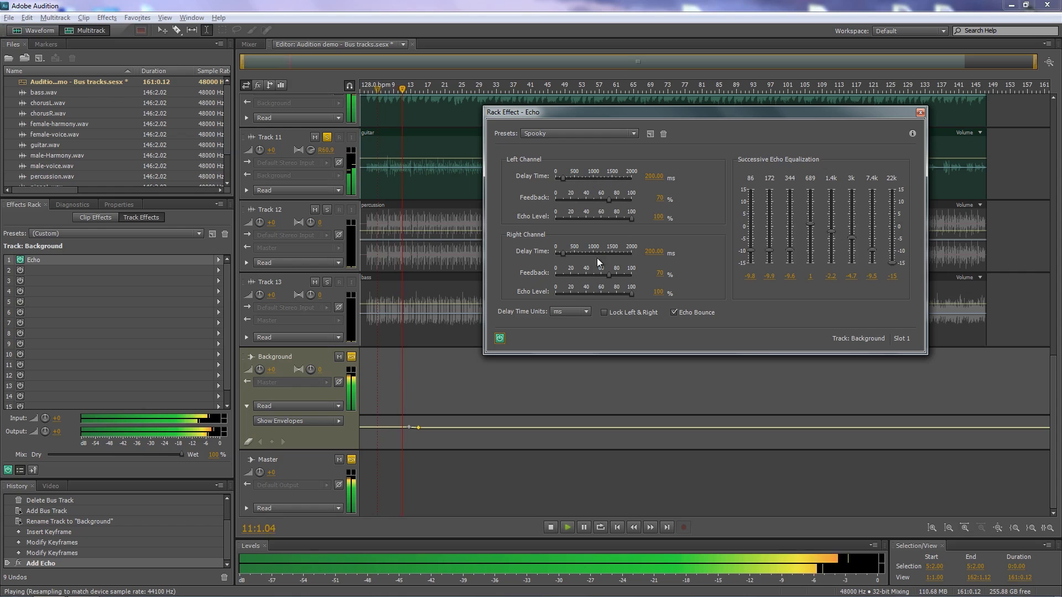
# Increase the Echo's right-channel delay time to about 417 ms while listening, and stop playback
pyautogui.moveTo(563, 252); pyautogui.dragTo(575, 254)
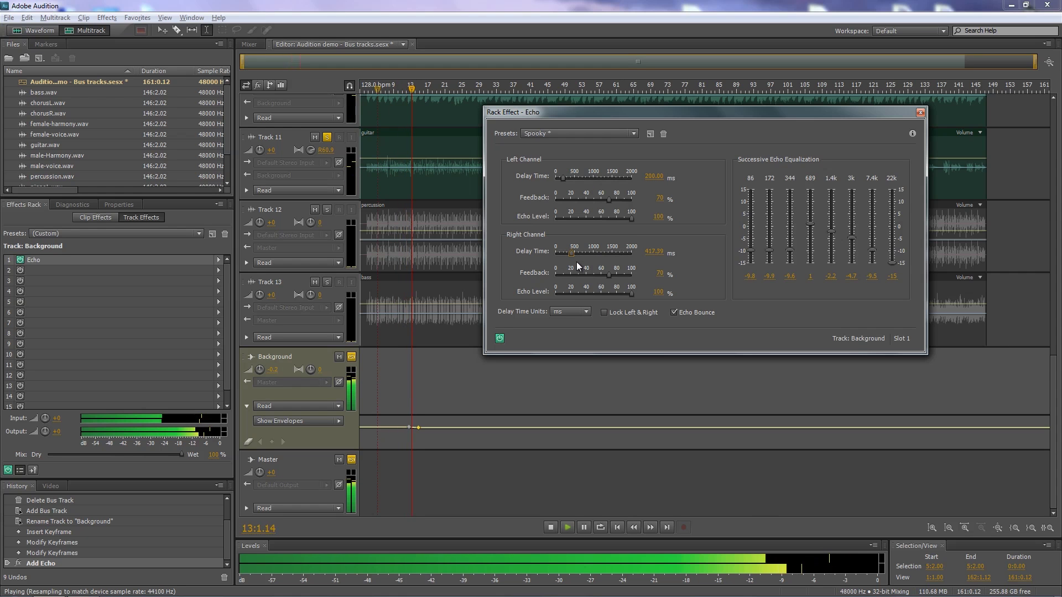
pyautogui.press('space')
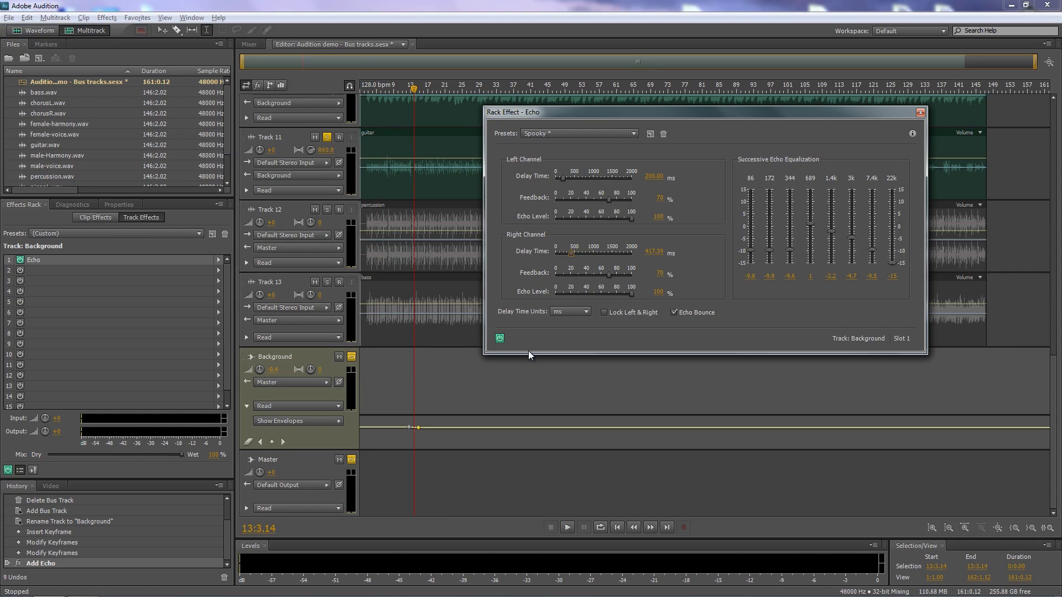